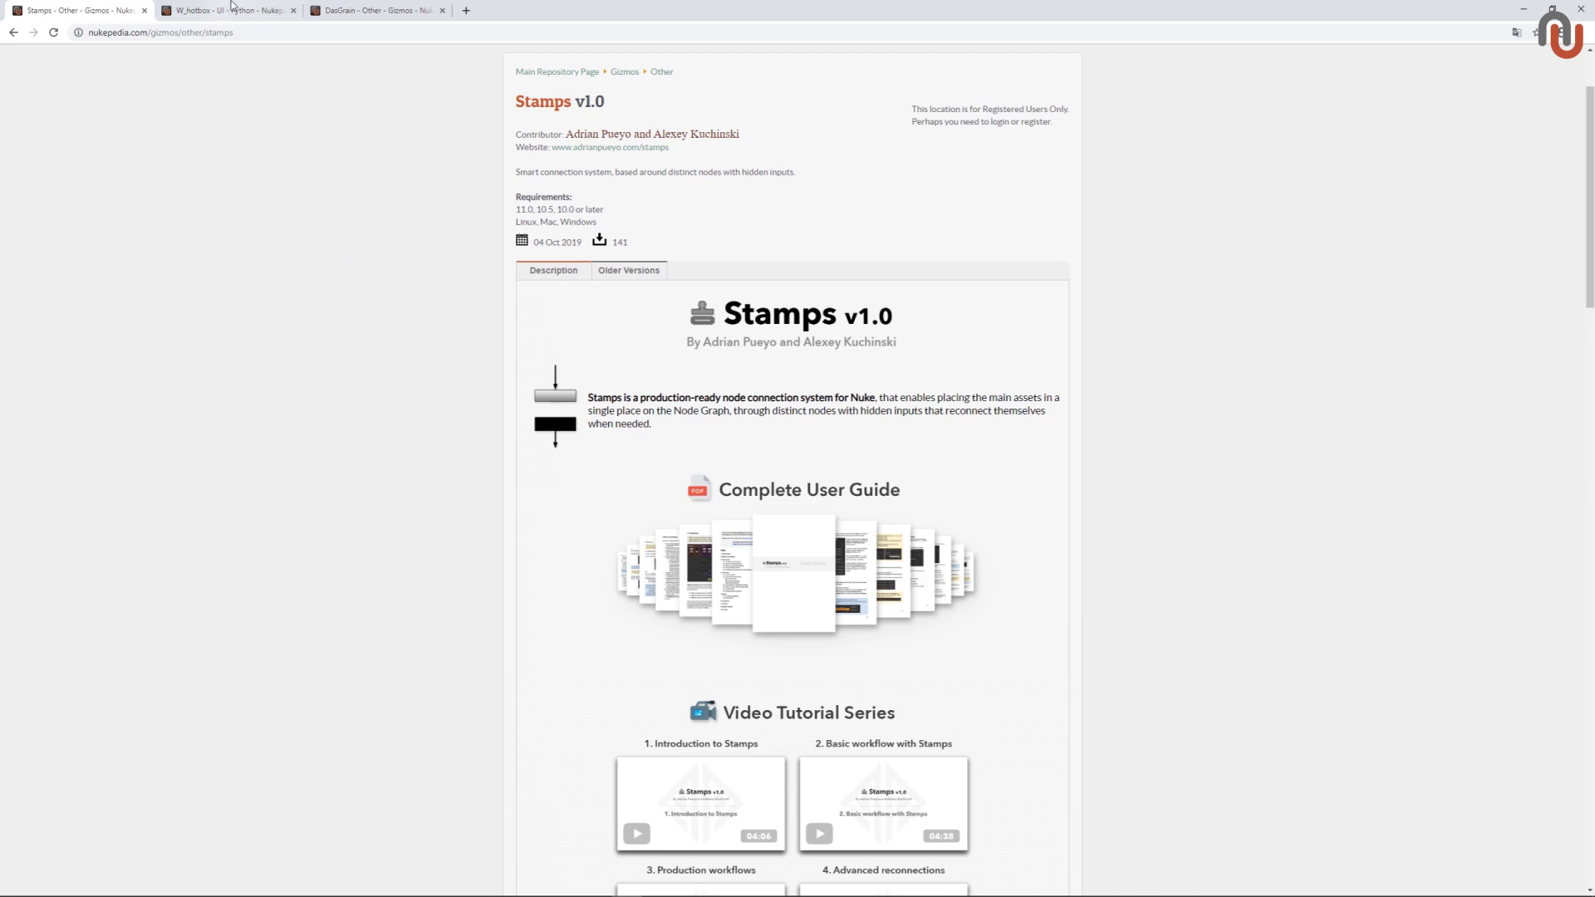
Browse the W_hotbox, DasGrain and Stamps pages on Nukepedia, reading down the Stamps description to its video tutorial series.
left_click(233, 7)
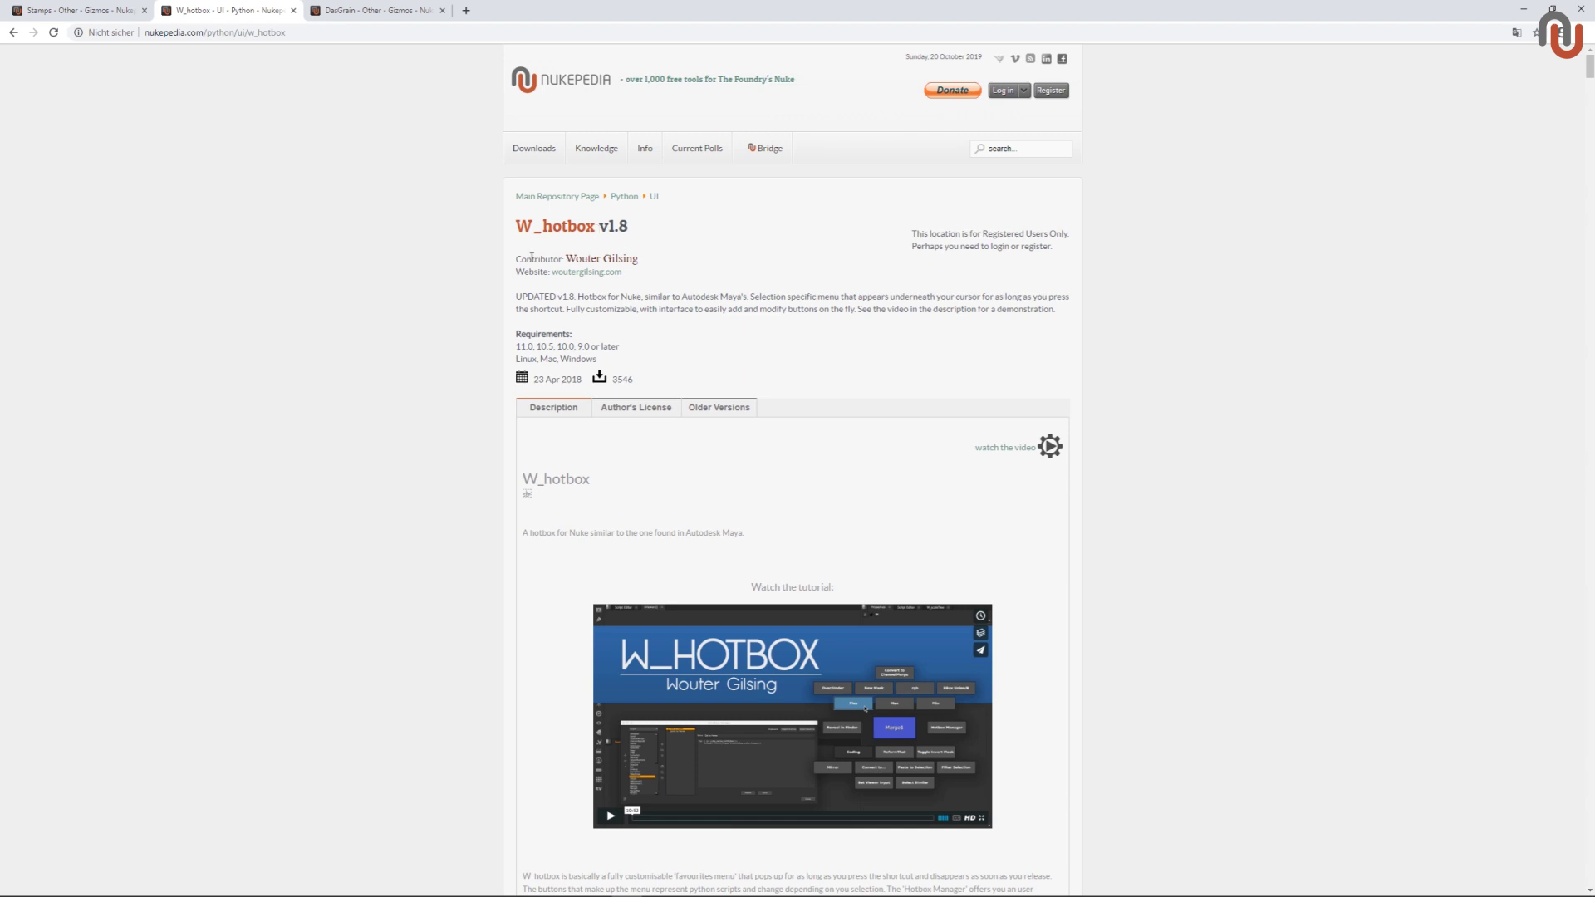
left_click(378, 10)
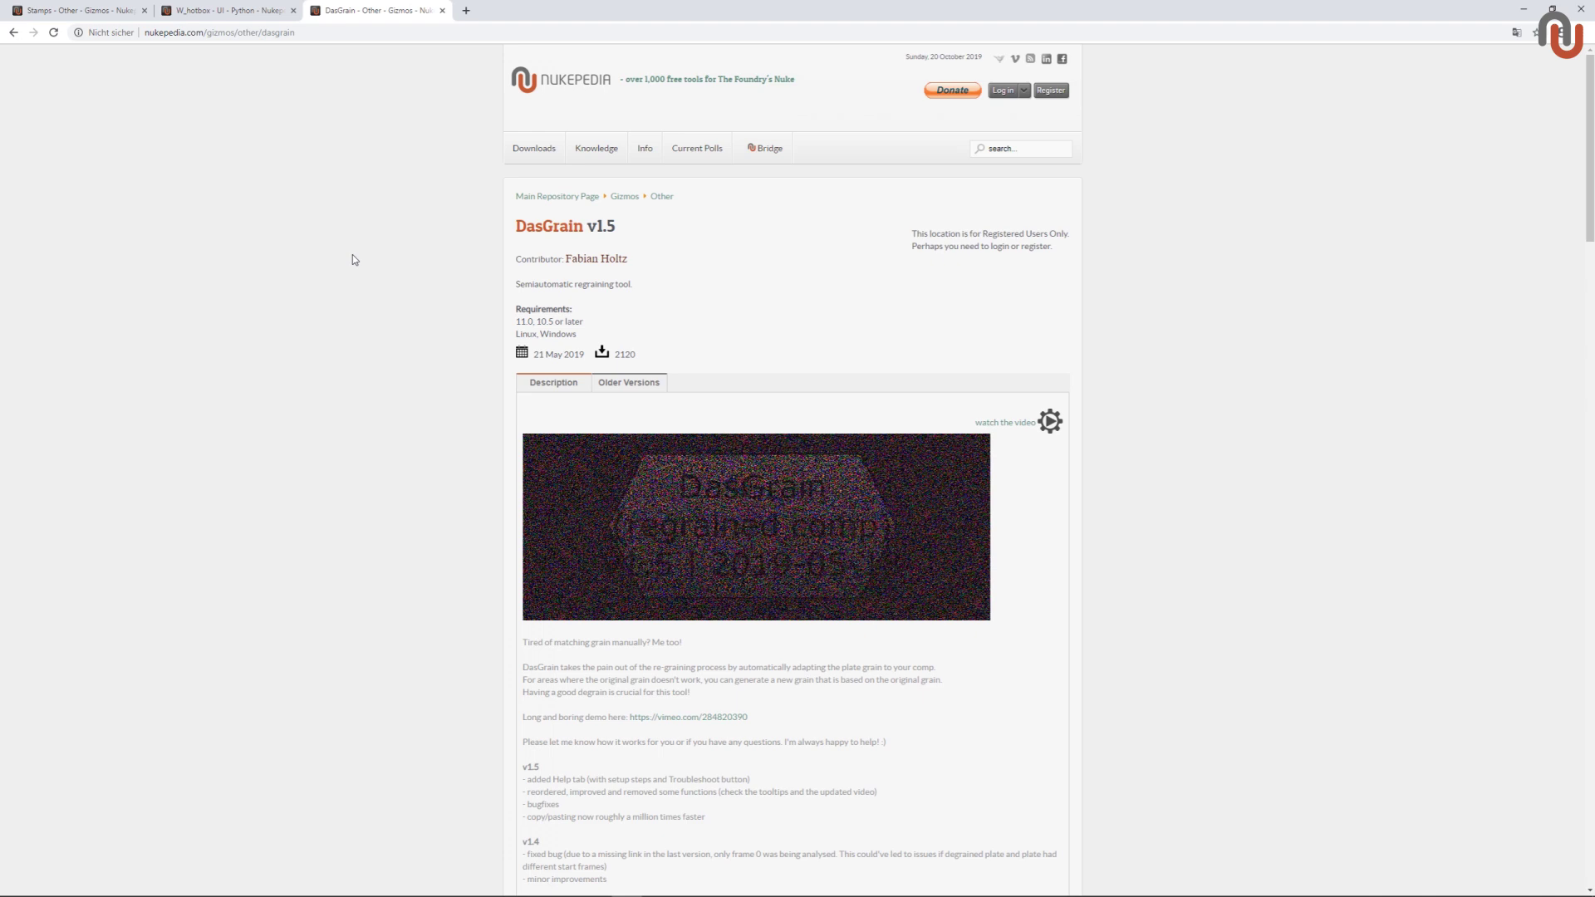
key("ctrl+Tab")
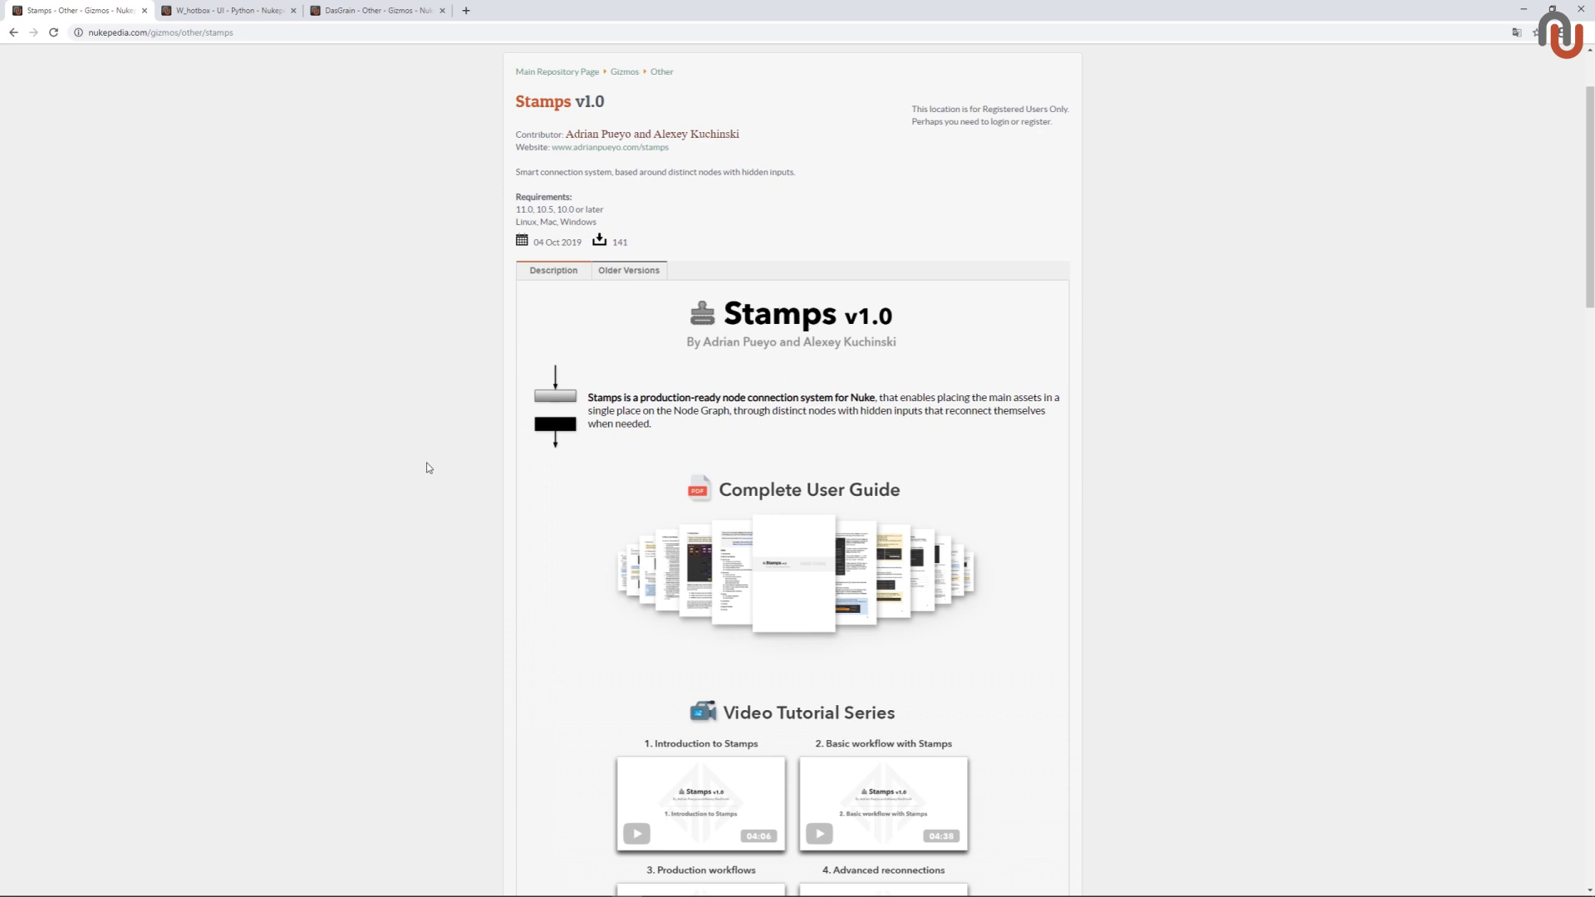
scroll(425, 467, "down", 2)
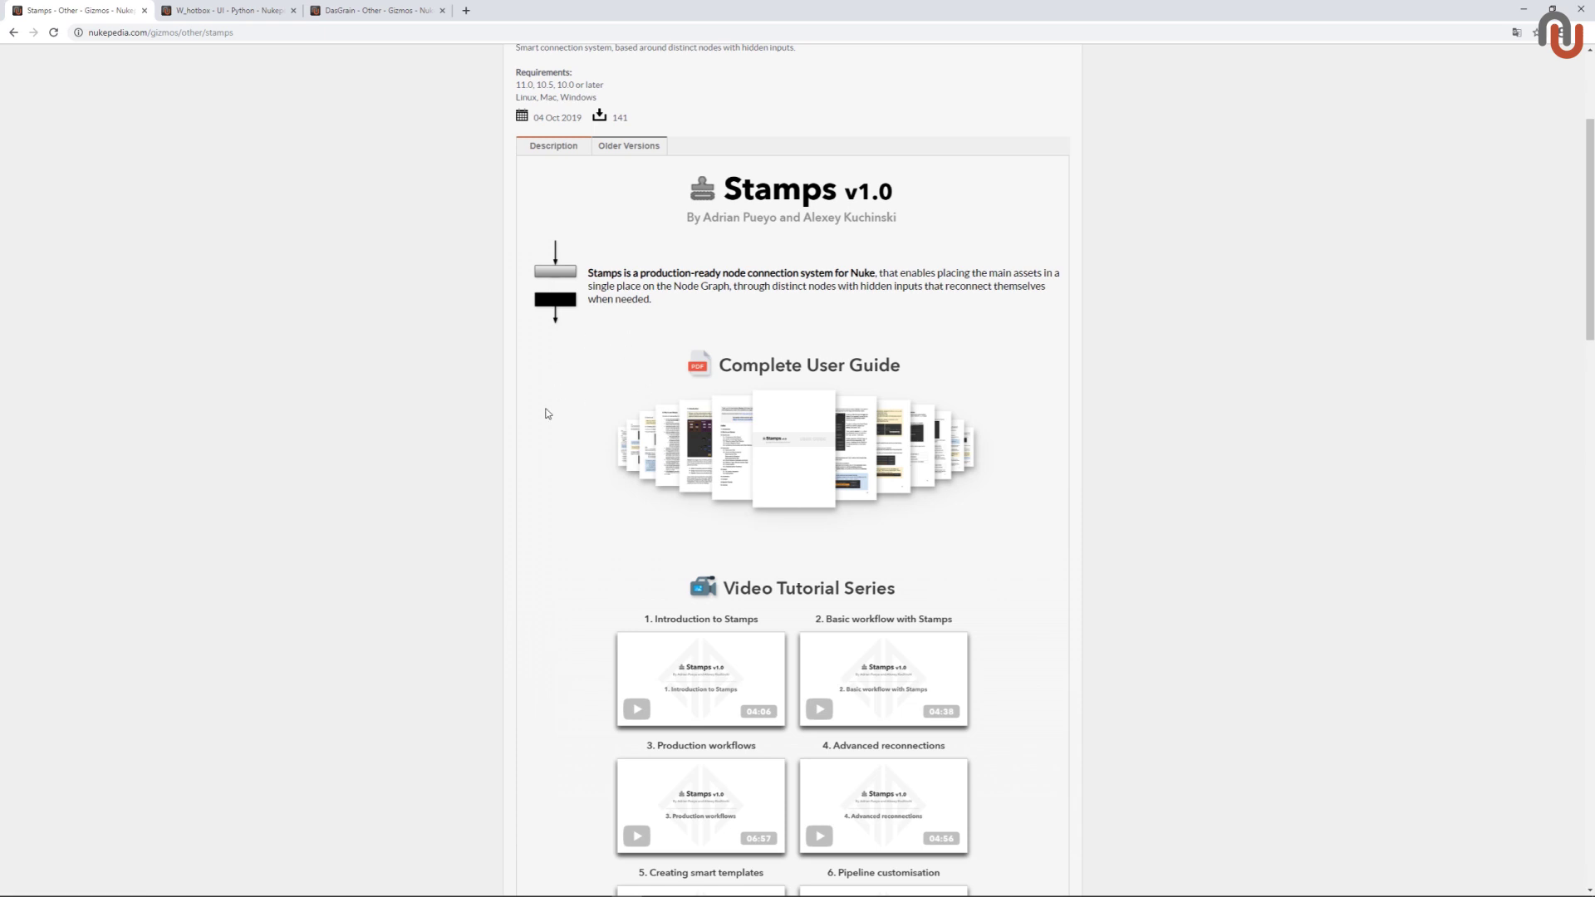
scroll(548, 412, "down", 3)
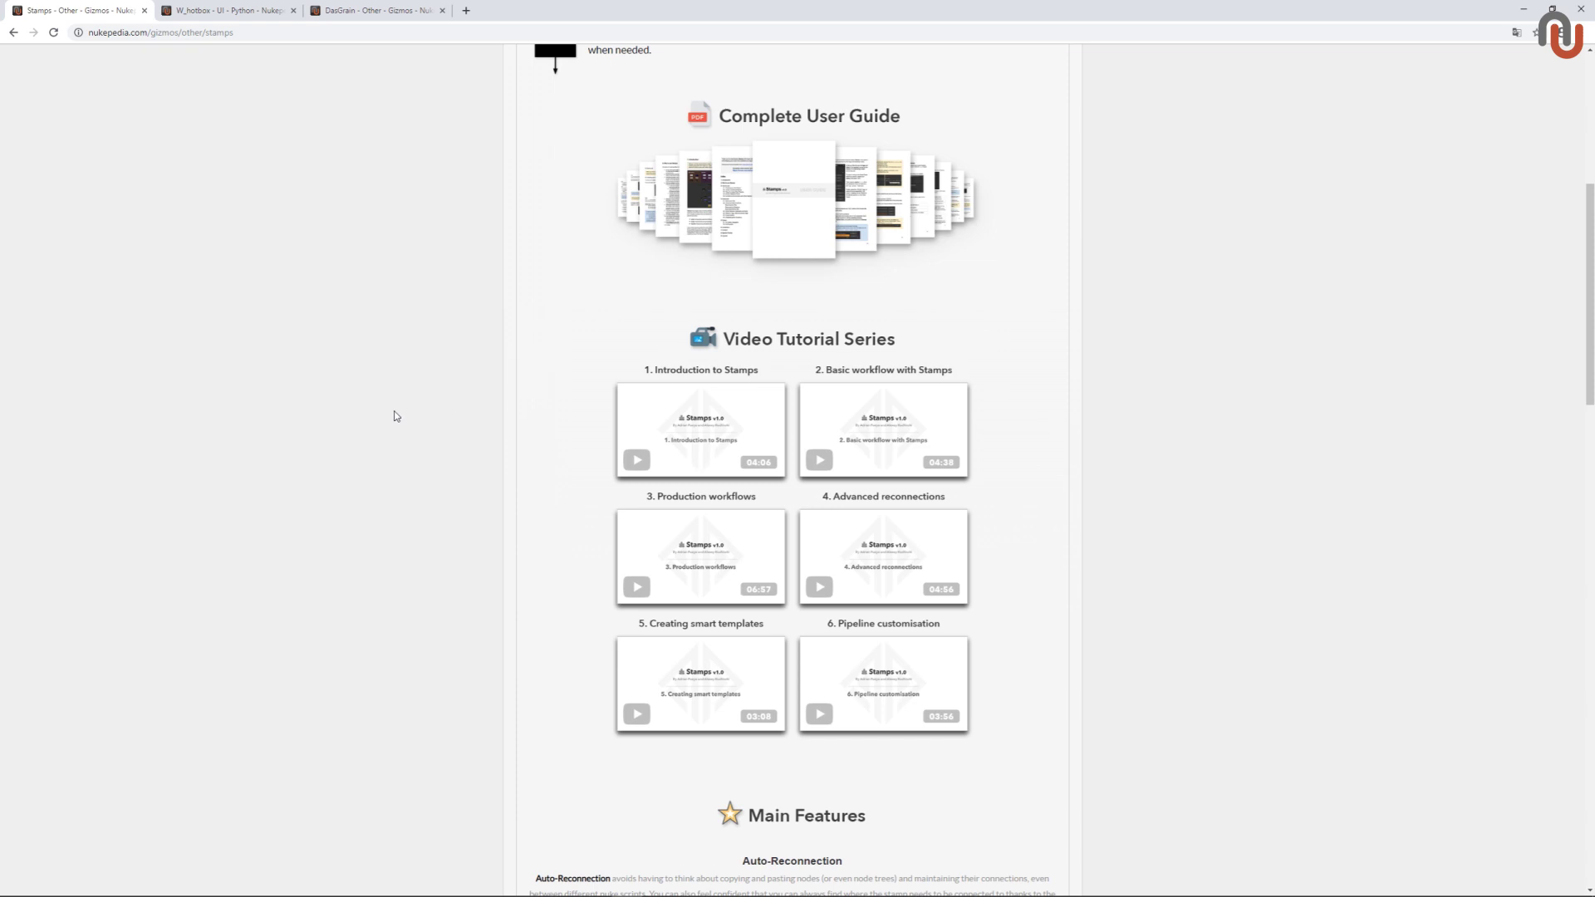
scroll(405, 415, "down", 1)
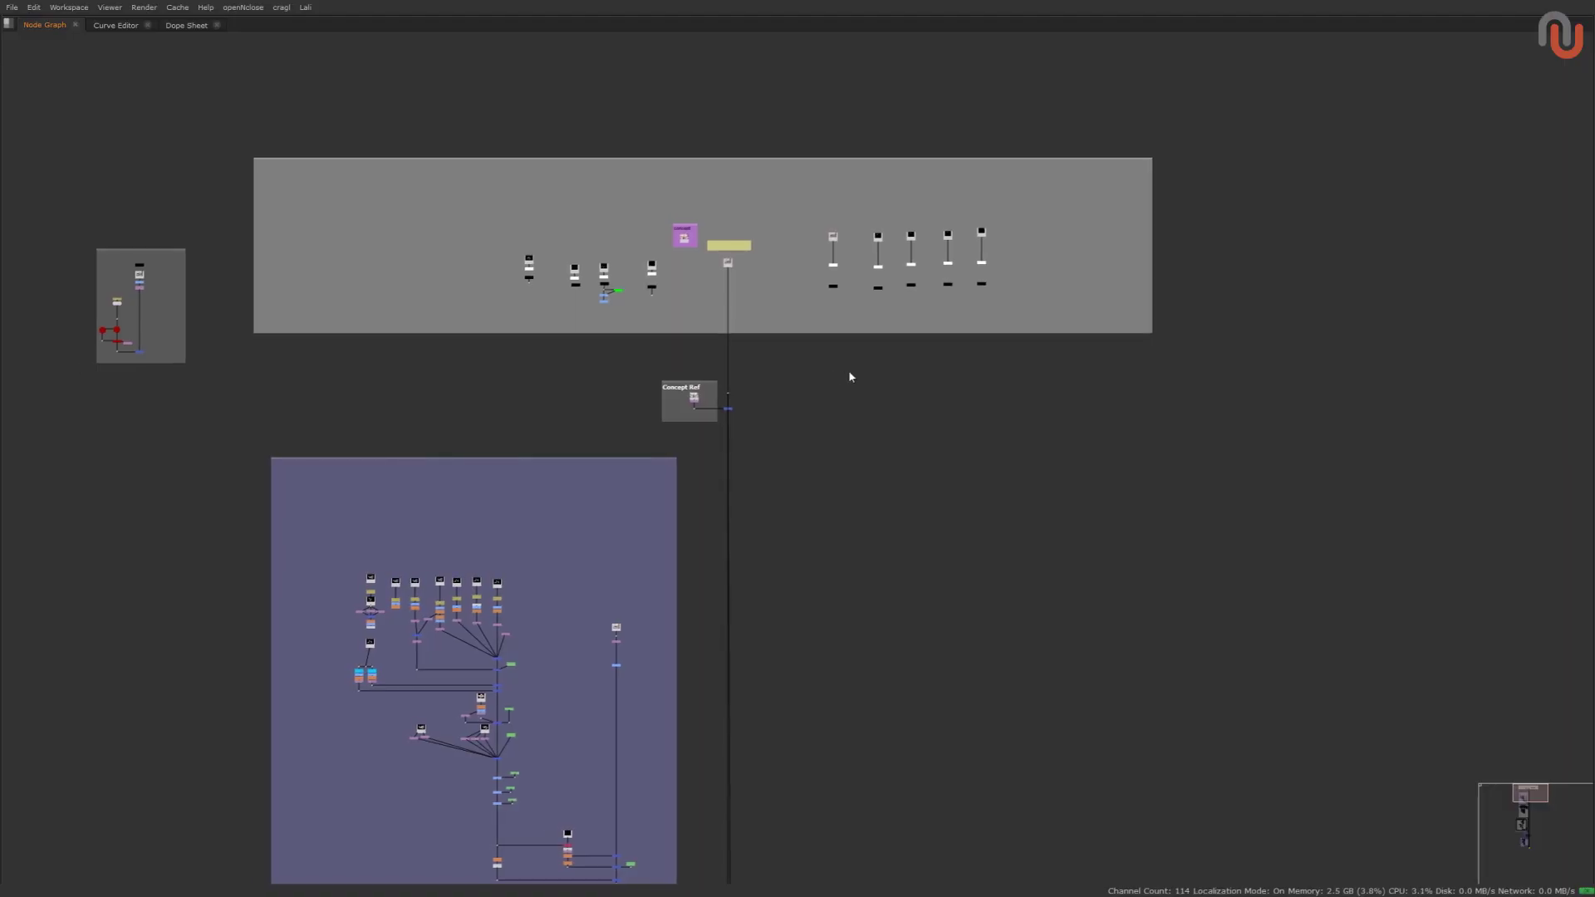
Switch to Nuke and select the nodes in the large blue backdrop to examine their hidden connections to the source assets.
left_click_drag(795, 316, 1014, 273)
middle_click_drag(661, 470, 782, 287)
scroll(783, 288, "up", 1)
scroll(686, 407, "down", 1)
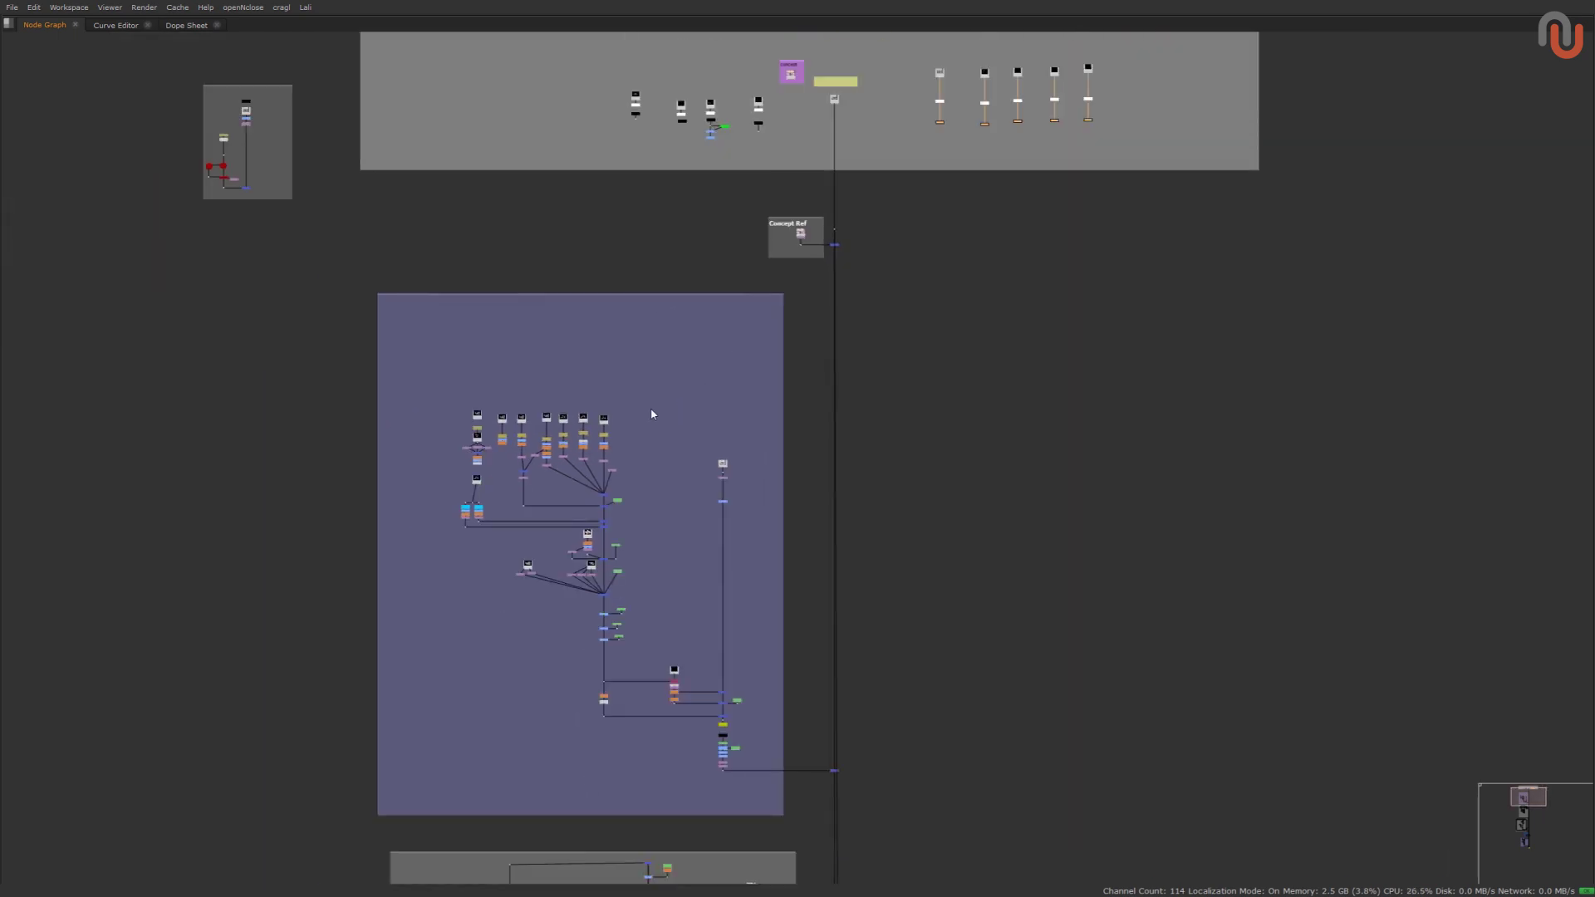
left_click_drag(454, 361, 751, 740)
scroll(435, 481, "up", 3)
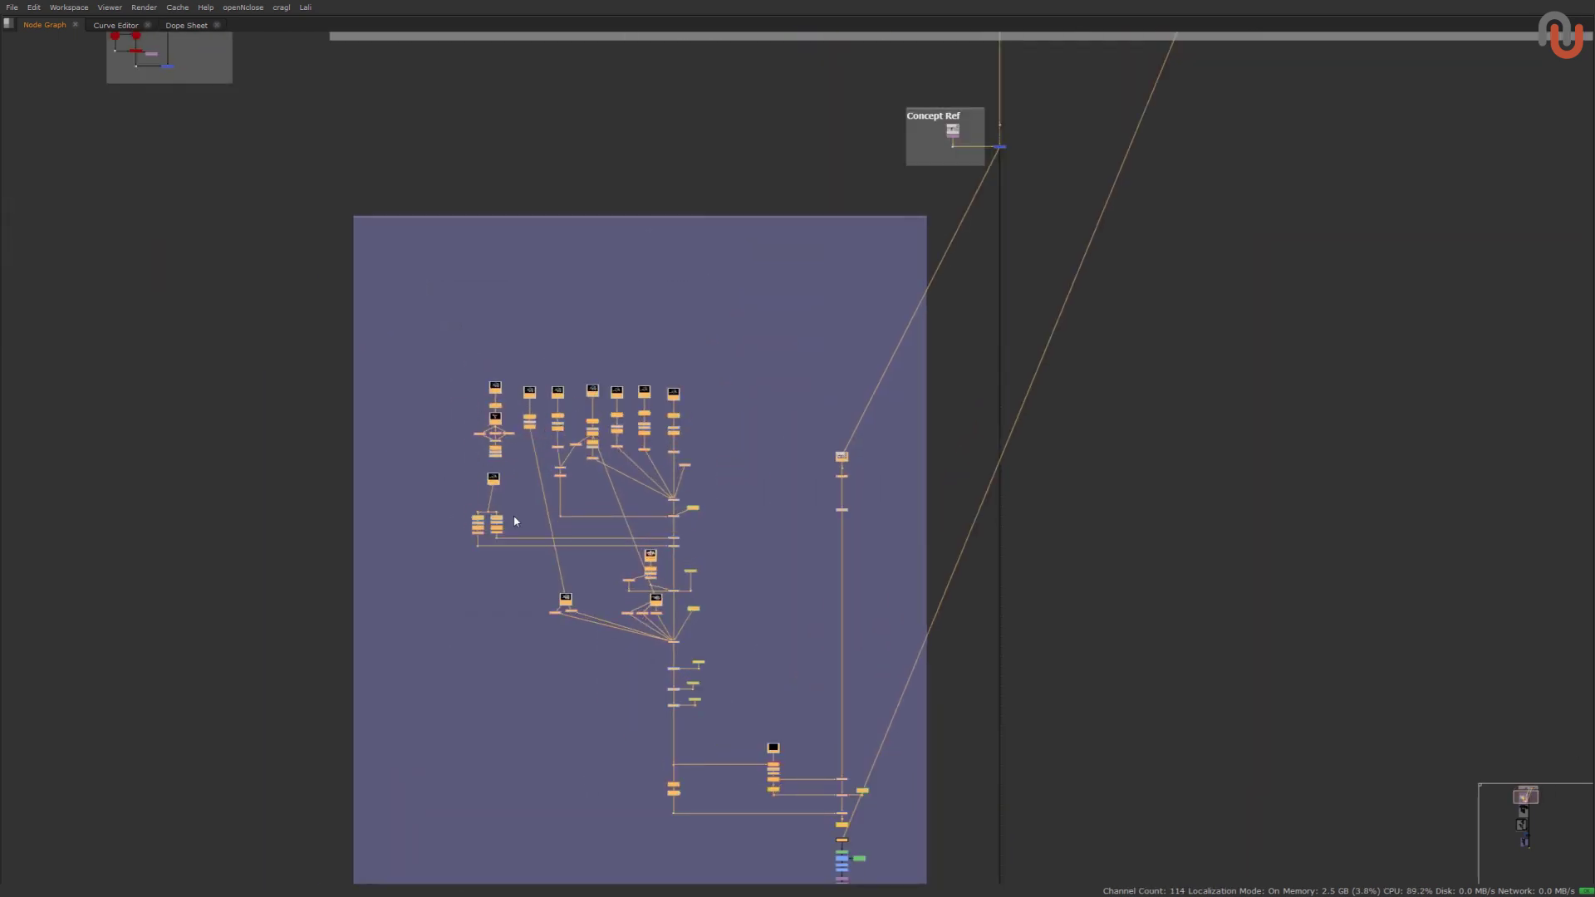
middle_click_drag(757, 345, 410, 466)
scroll(411, 466, "down", 2)
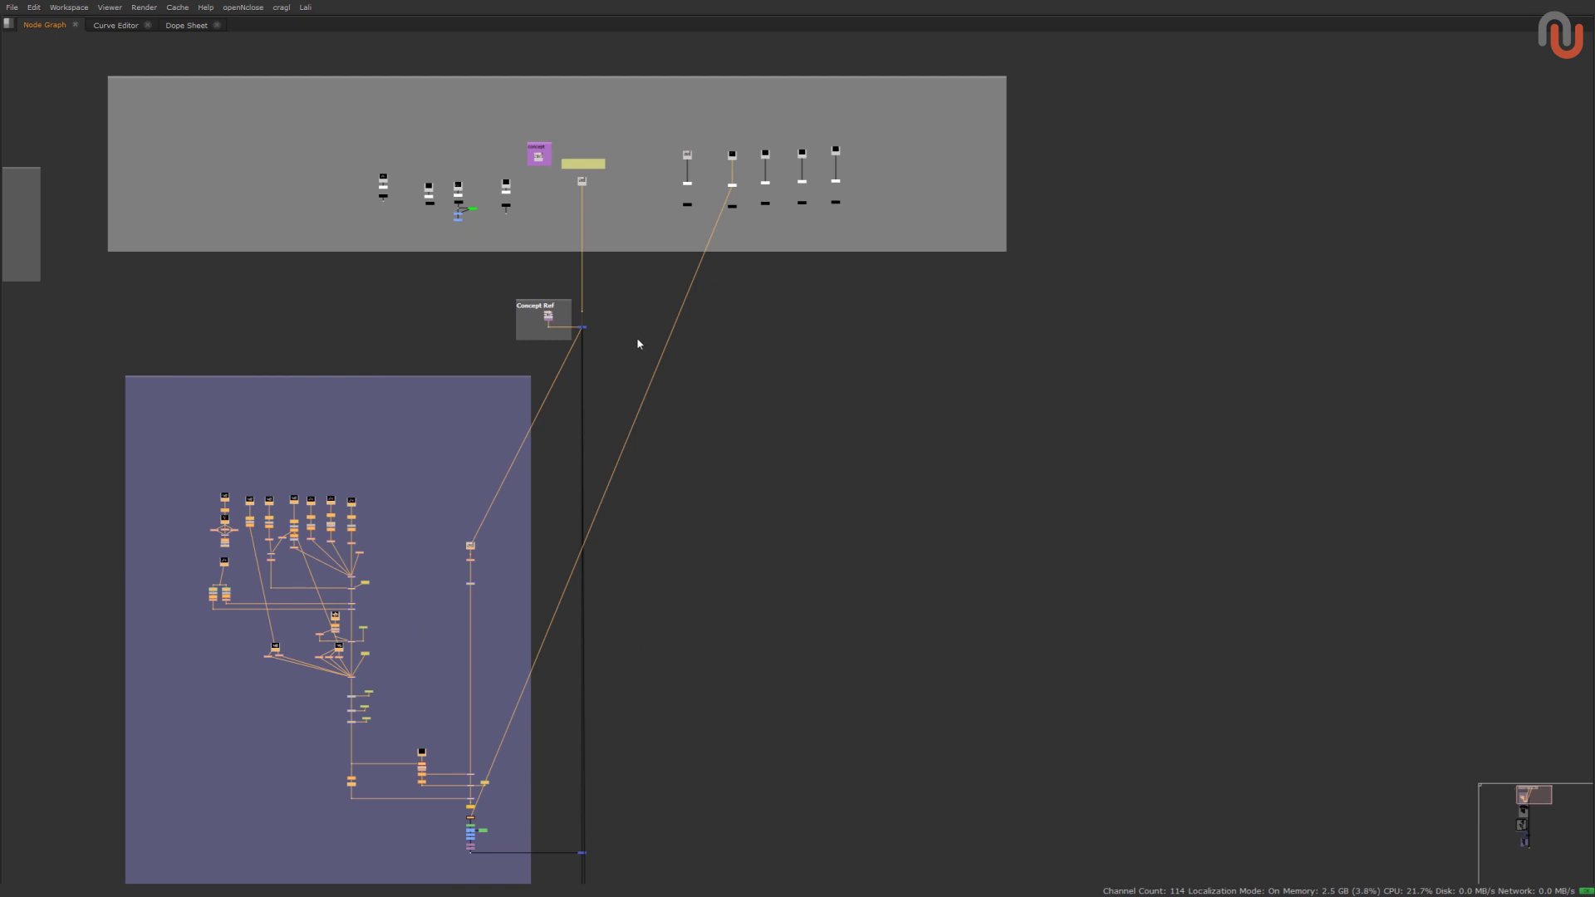
middle_click_drag(840, 297, 840, 368)
left_click(844, 358)
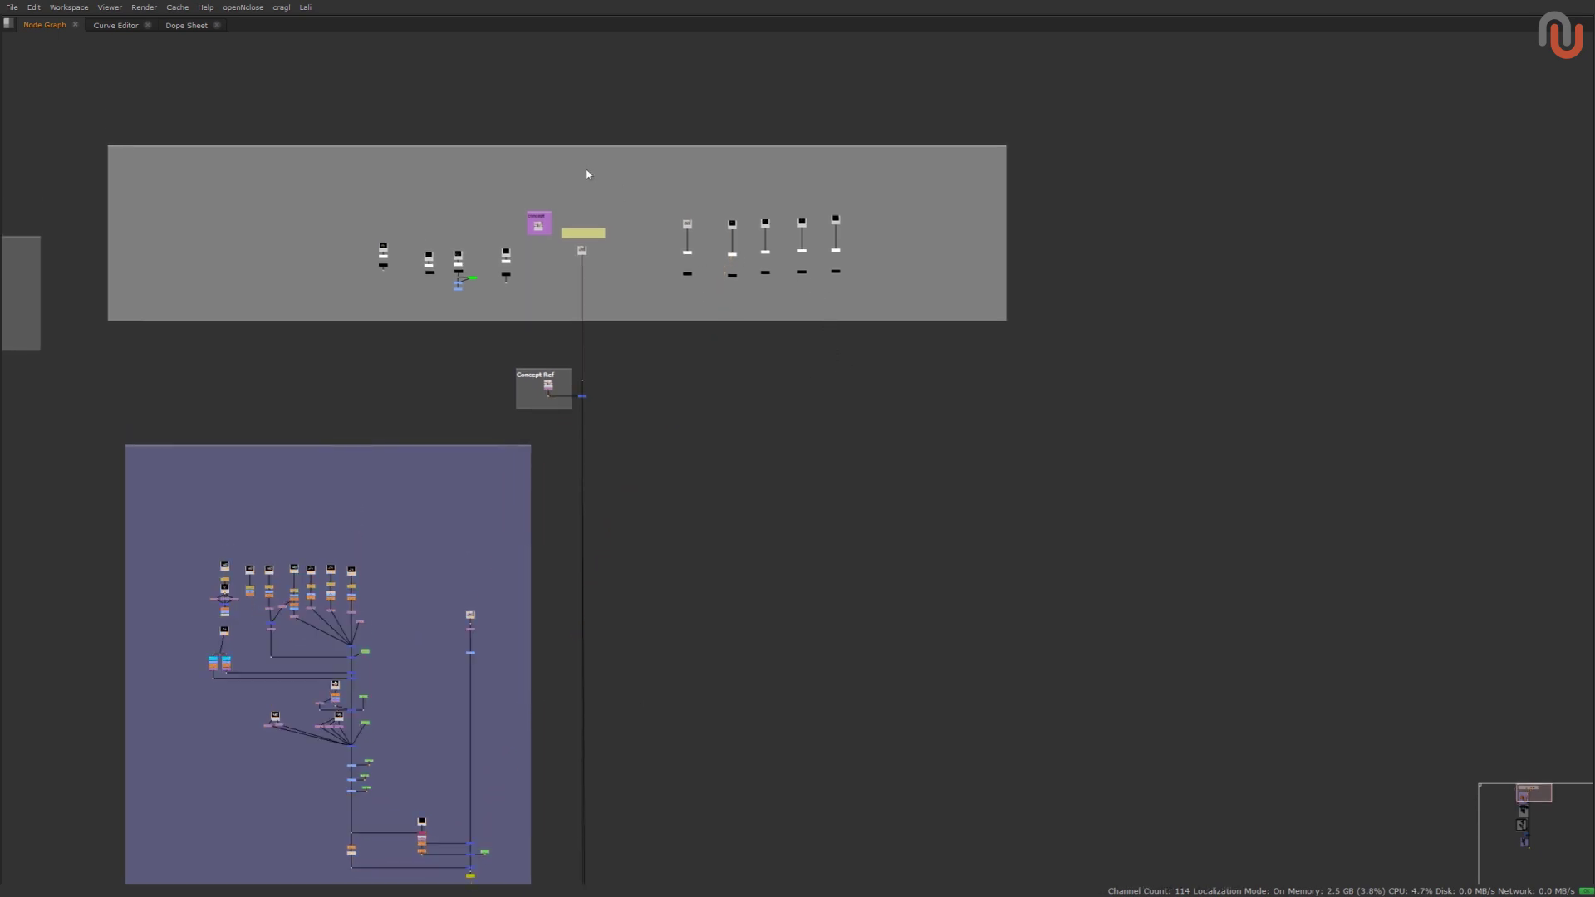
Select the source assets backdrop and the whole script's nodes to examine how hidden inputs connect all sections.
left_click(578, 148)
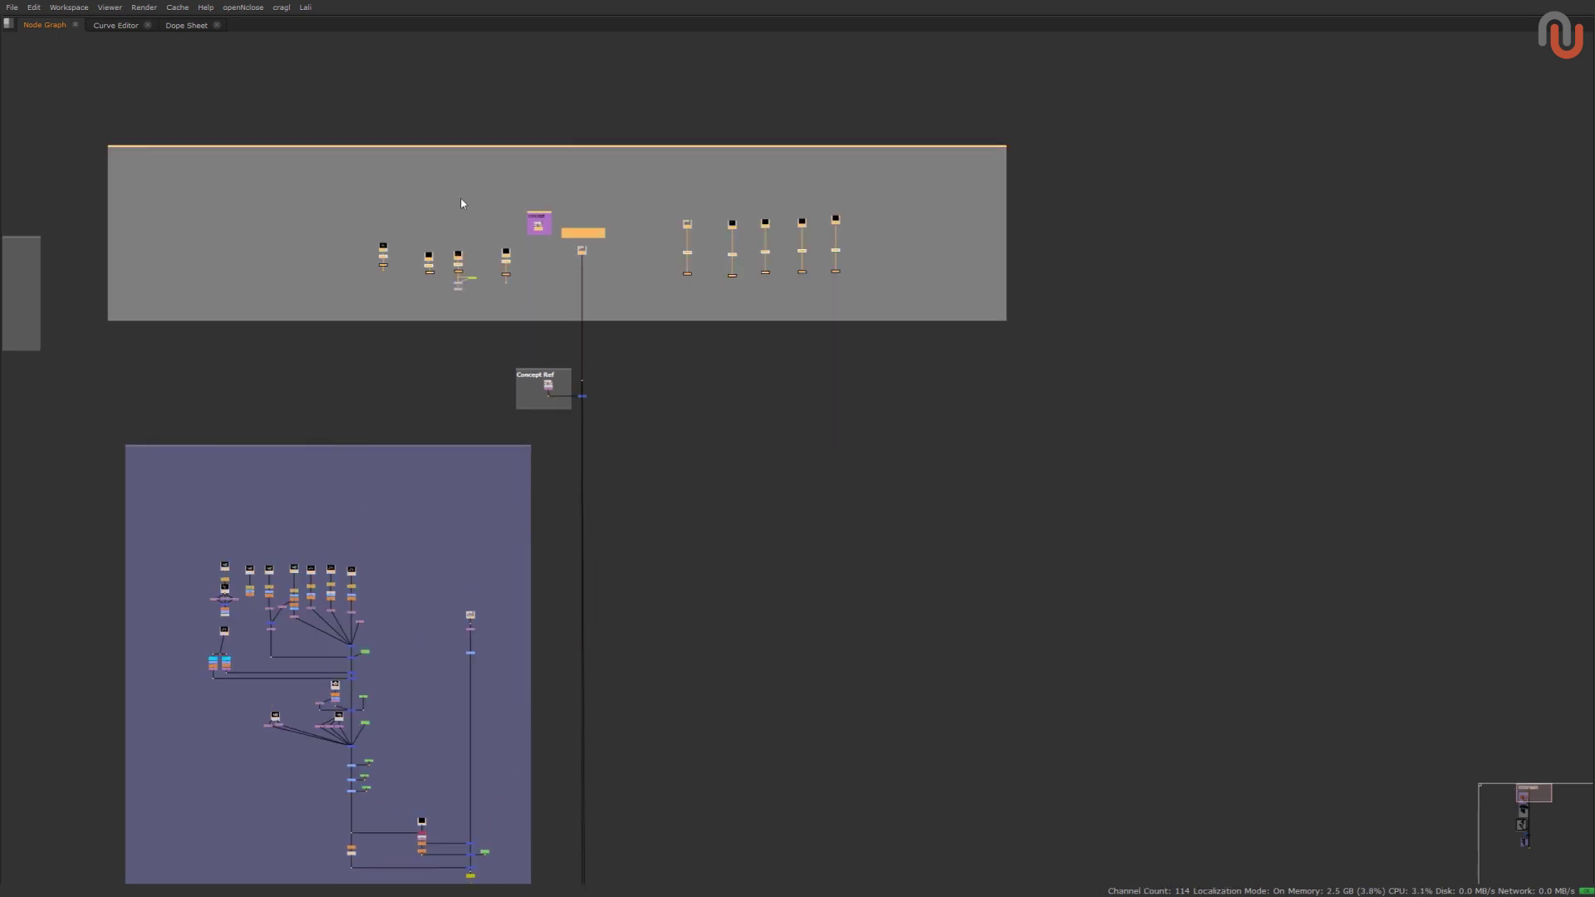
scroll(650, 295, "down", 6)
scroll(650, 295, "down", 1)
middle_click_drag(667, 336, 666, 223)
scroll(666, 225, "down", 1)
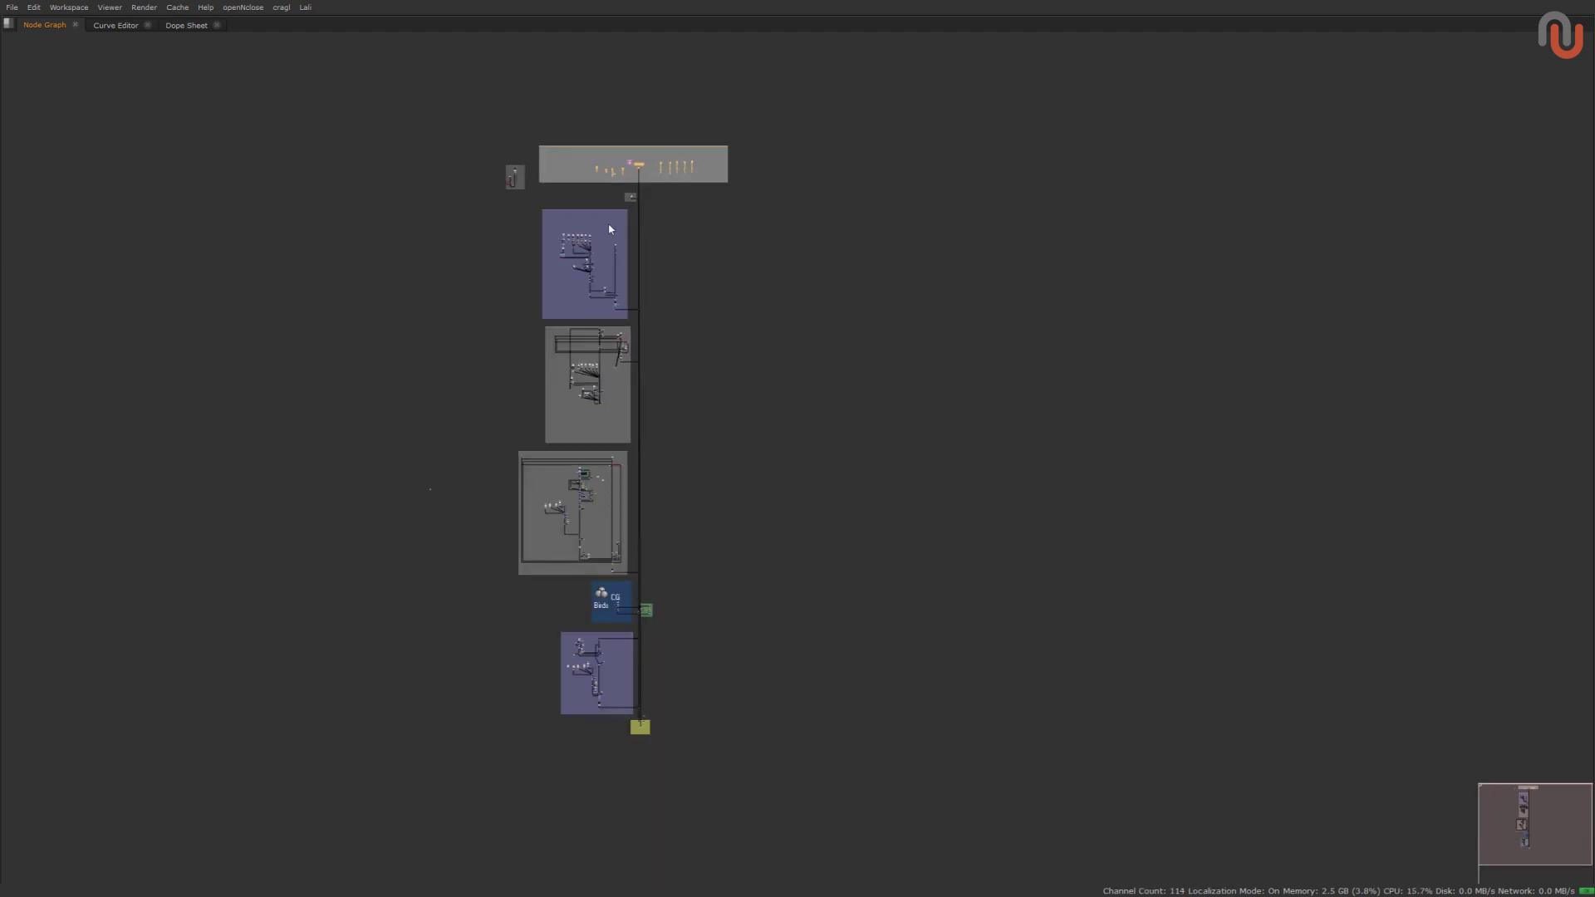
left_click_drag(323, 87, 848, 795)
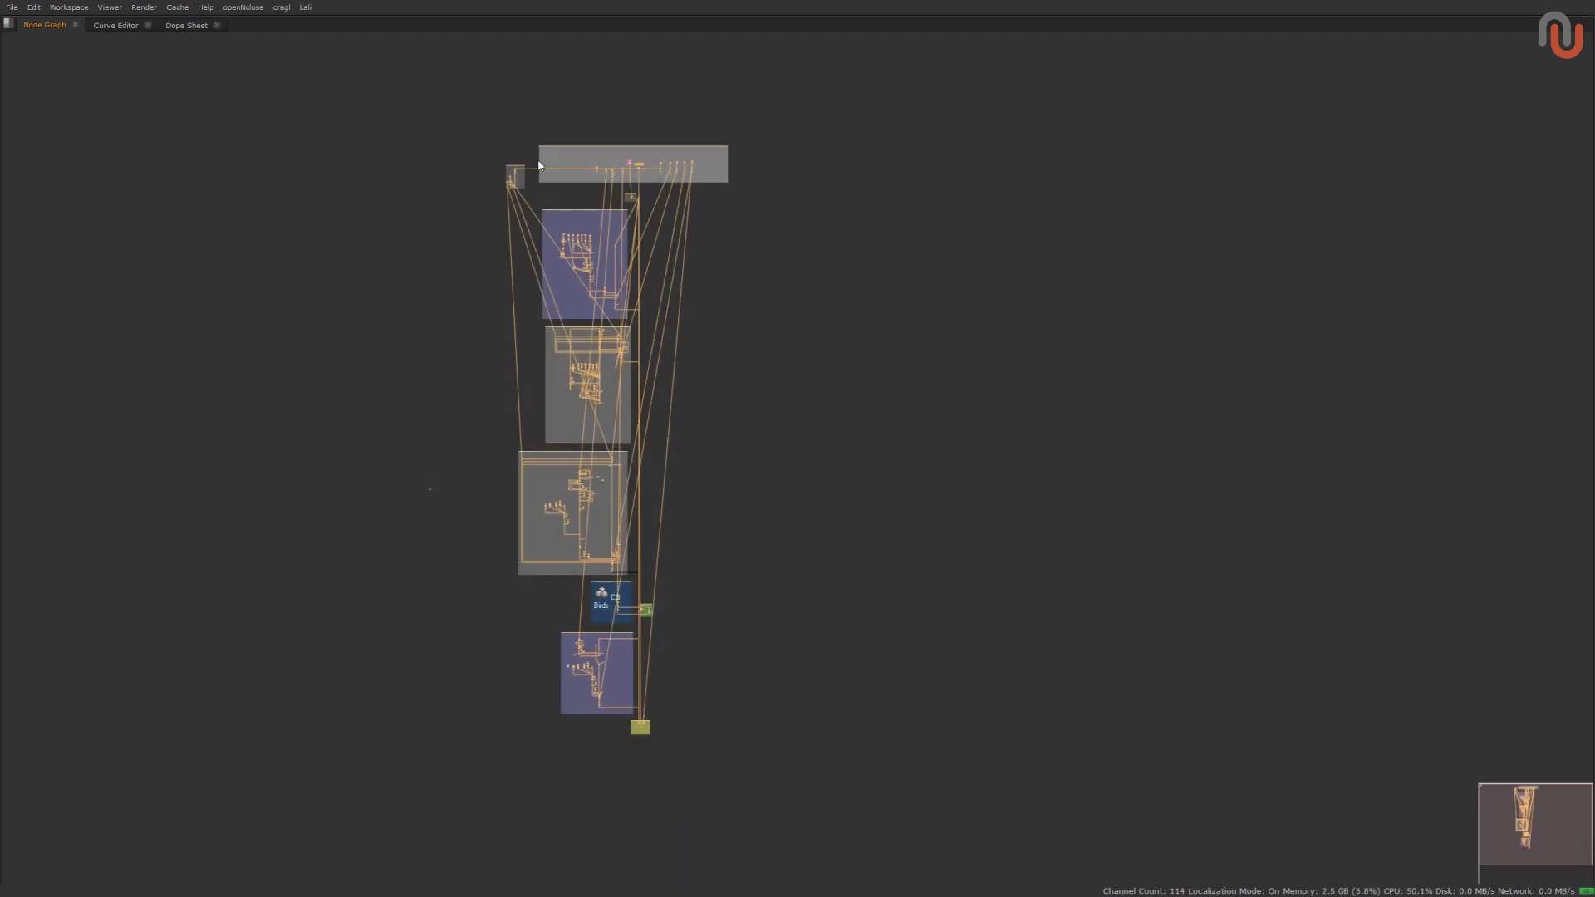
middle_click_drag(697, 232, 662, 261)
scroll(656, 343, "up", 4)
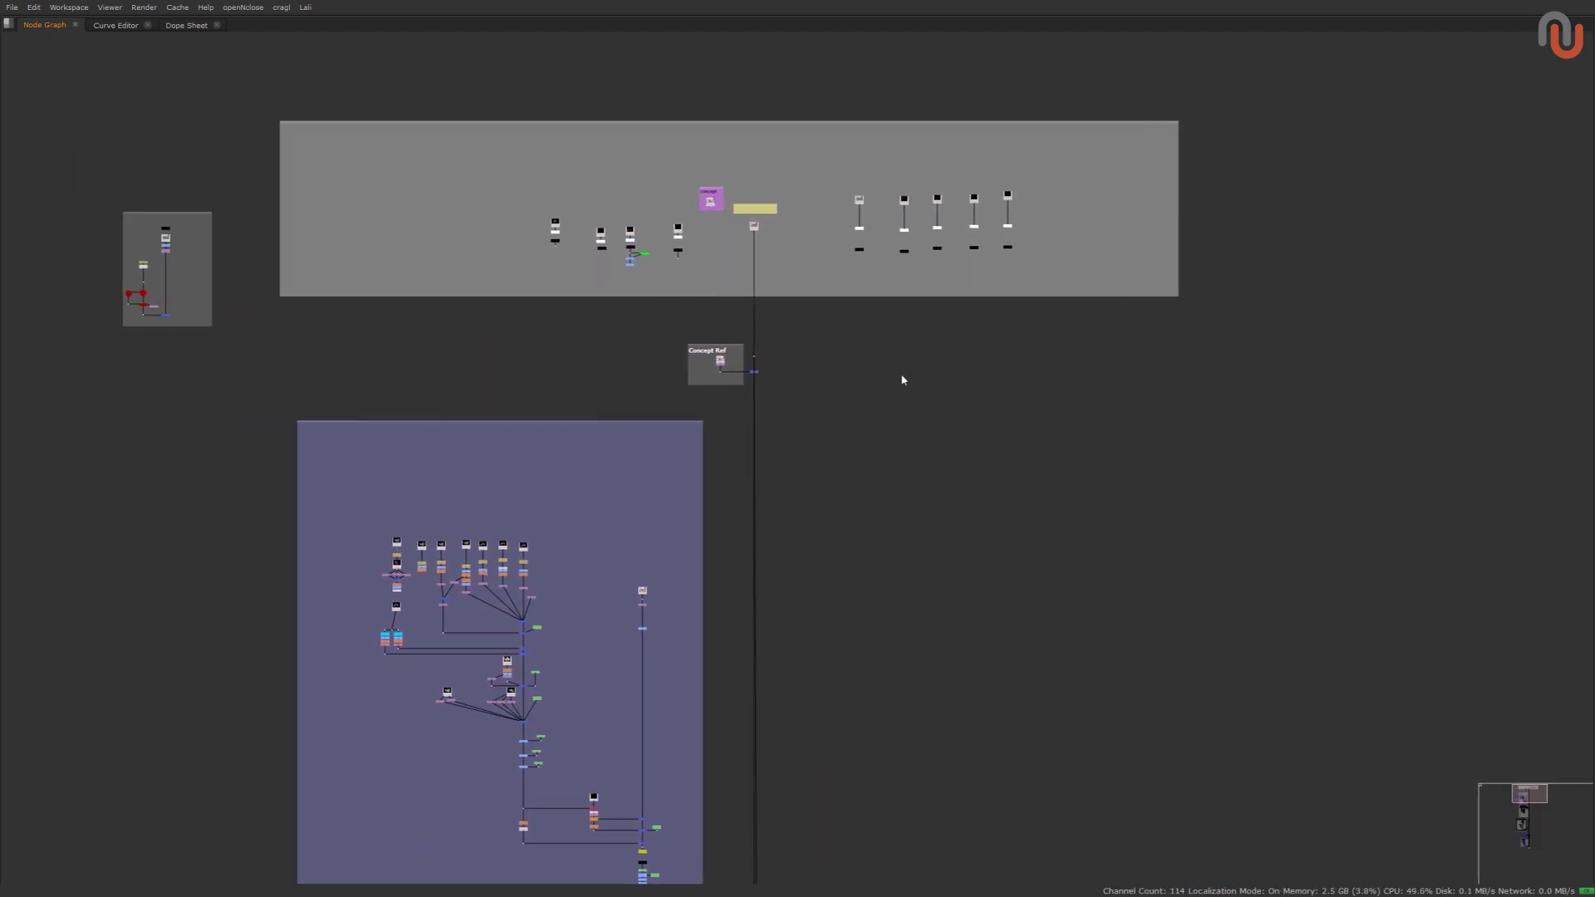
Open the Anchor Stamp Selector and review the available anchors in the 2D category.
key("F8")
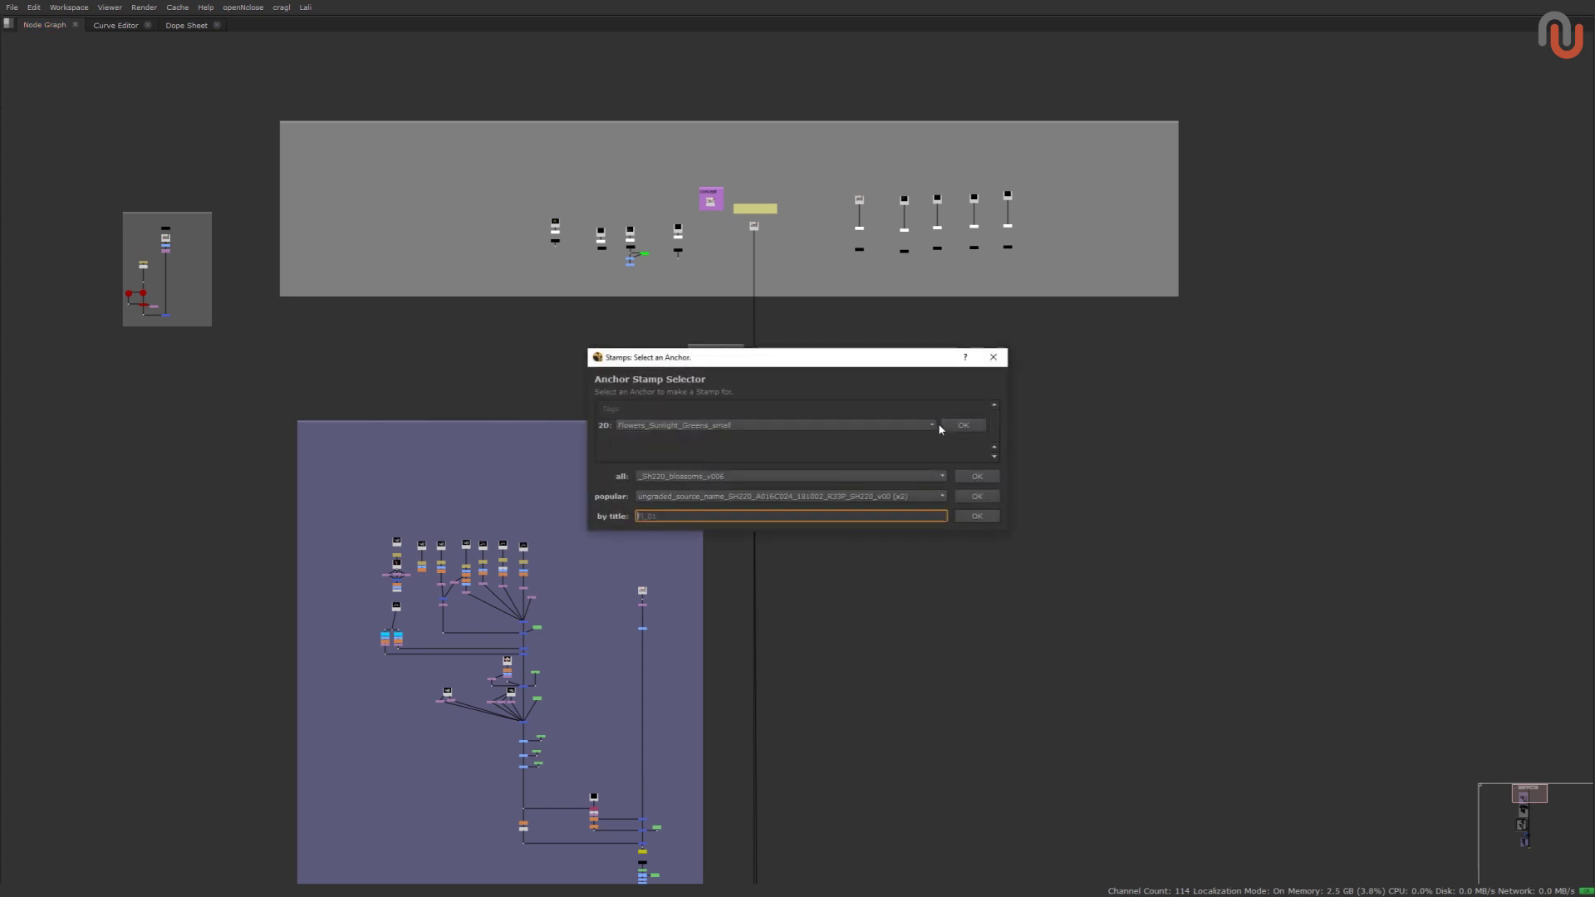
left_click(662, 425)
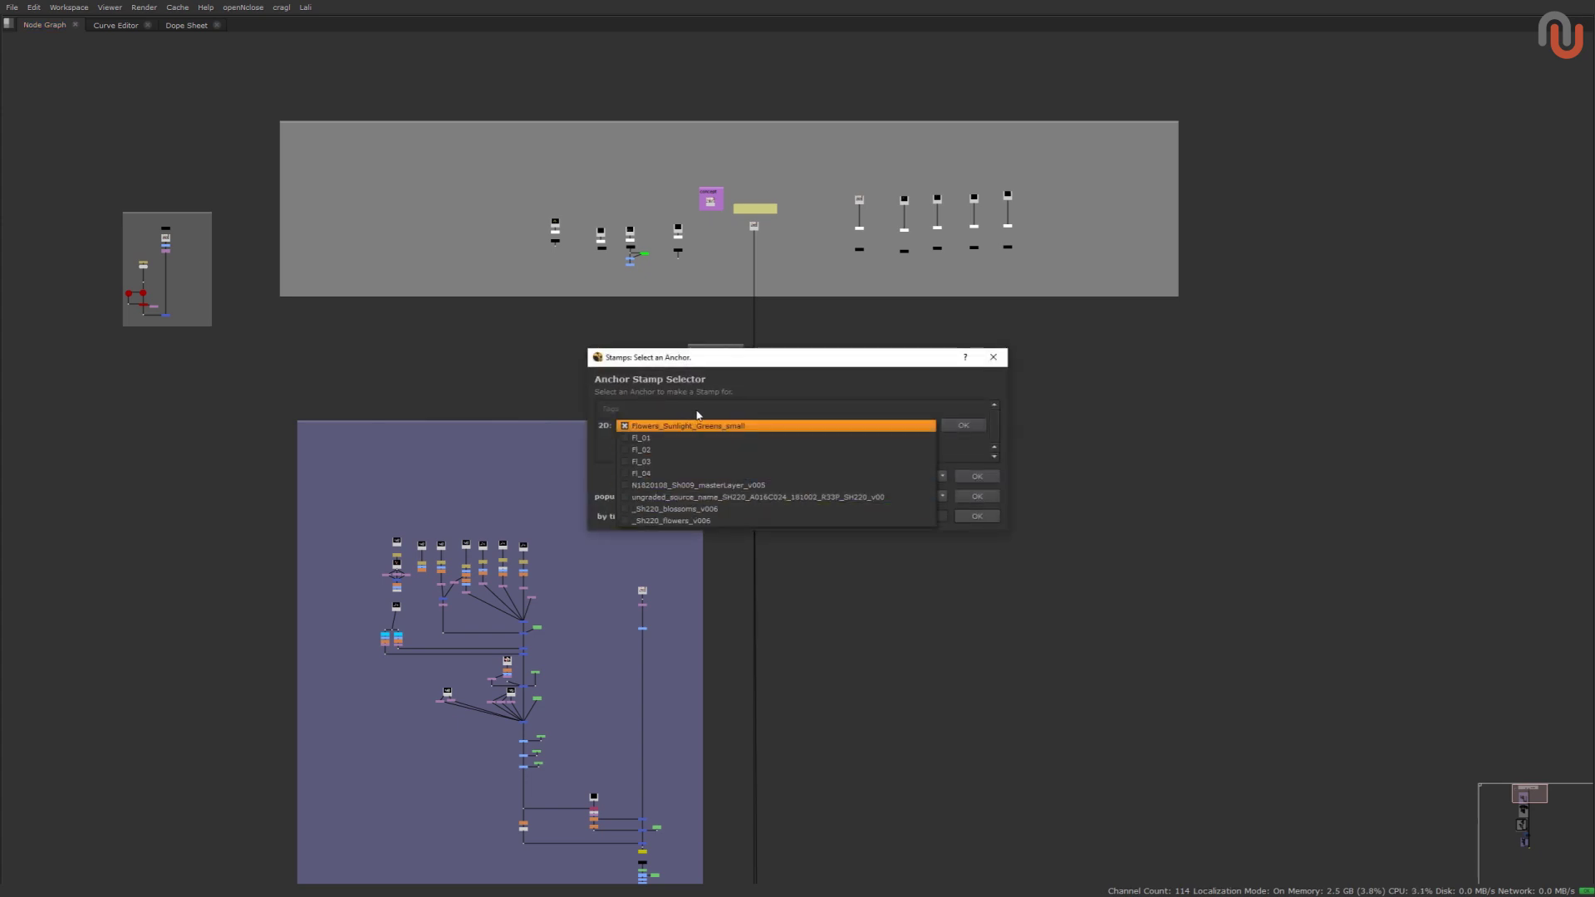
left_click(797, 420)
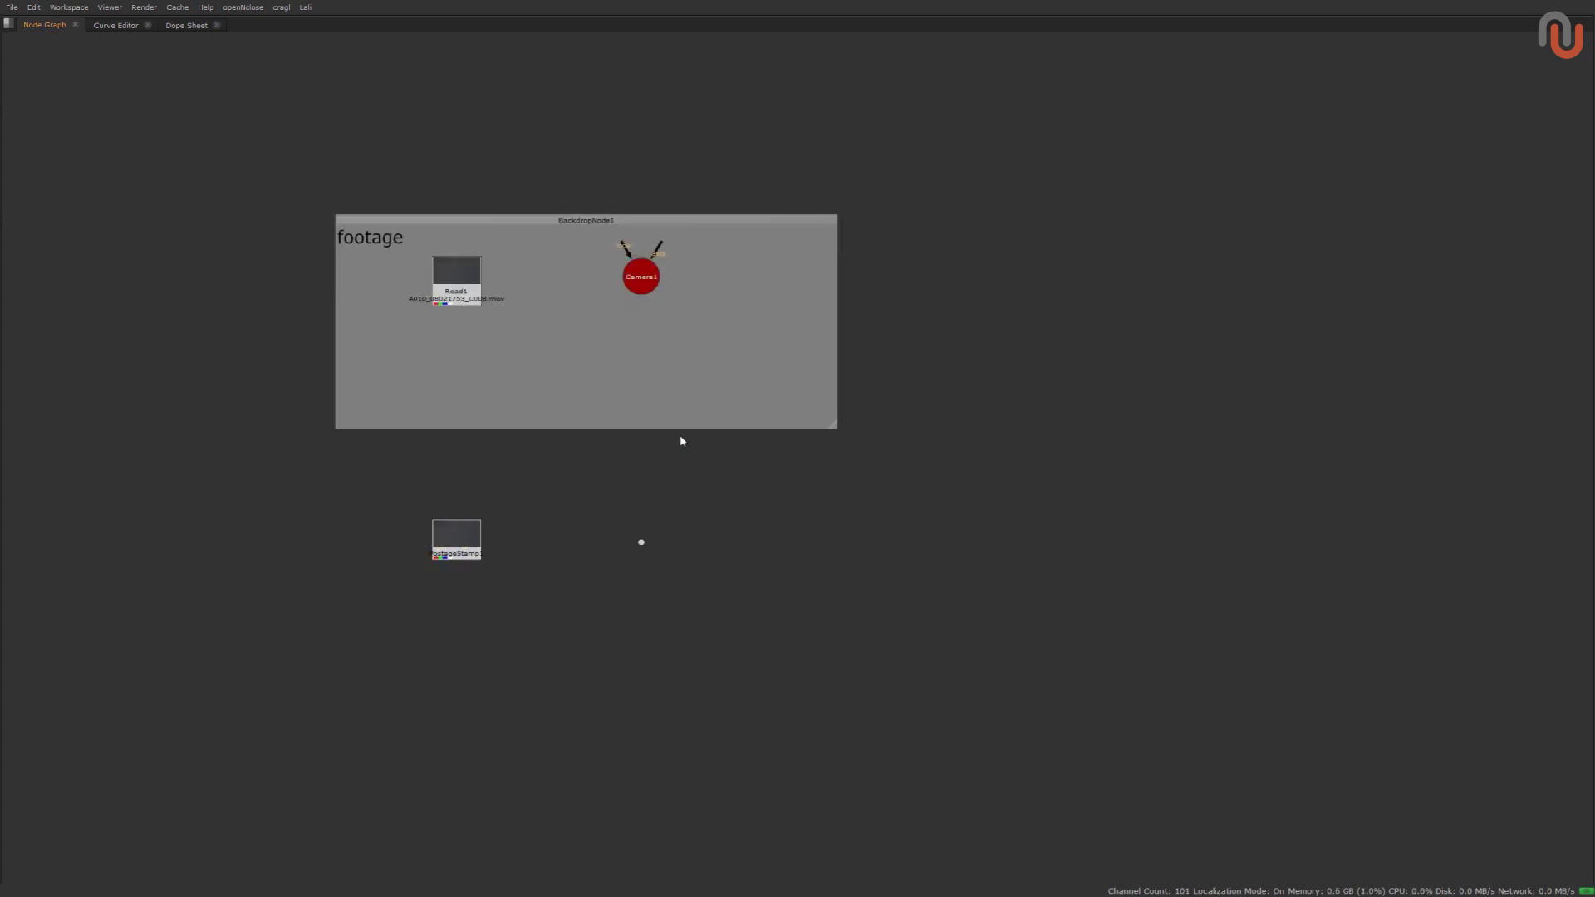
Examine the PostageStamp and Dot nodes below the footage backdrop, selecting them to check their hidden inputs.
middle_click_drag(680, 442, 698, 431)
left_click_drag(497, 534, 498, 537)
left_click(592, 511)
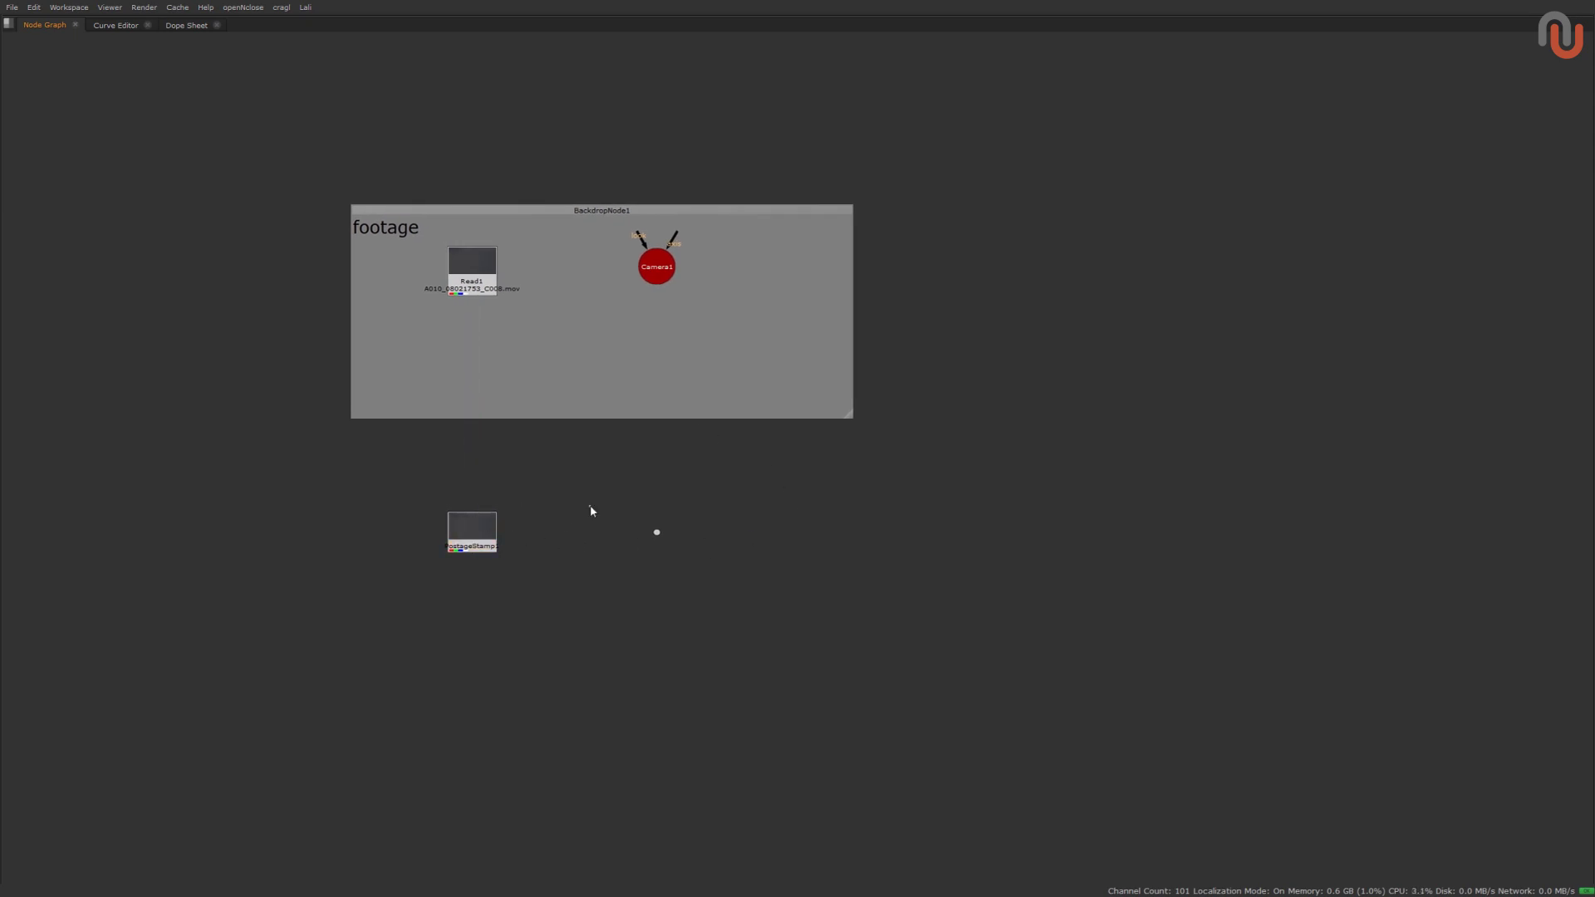
middle_click_drag(644, 476, 739, 494)
left_click_drag(449, 636, 731, 494)
left_click(639, 494)
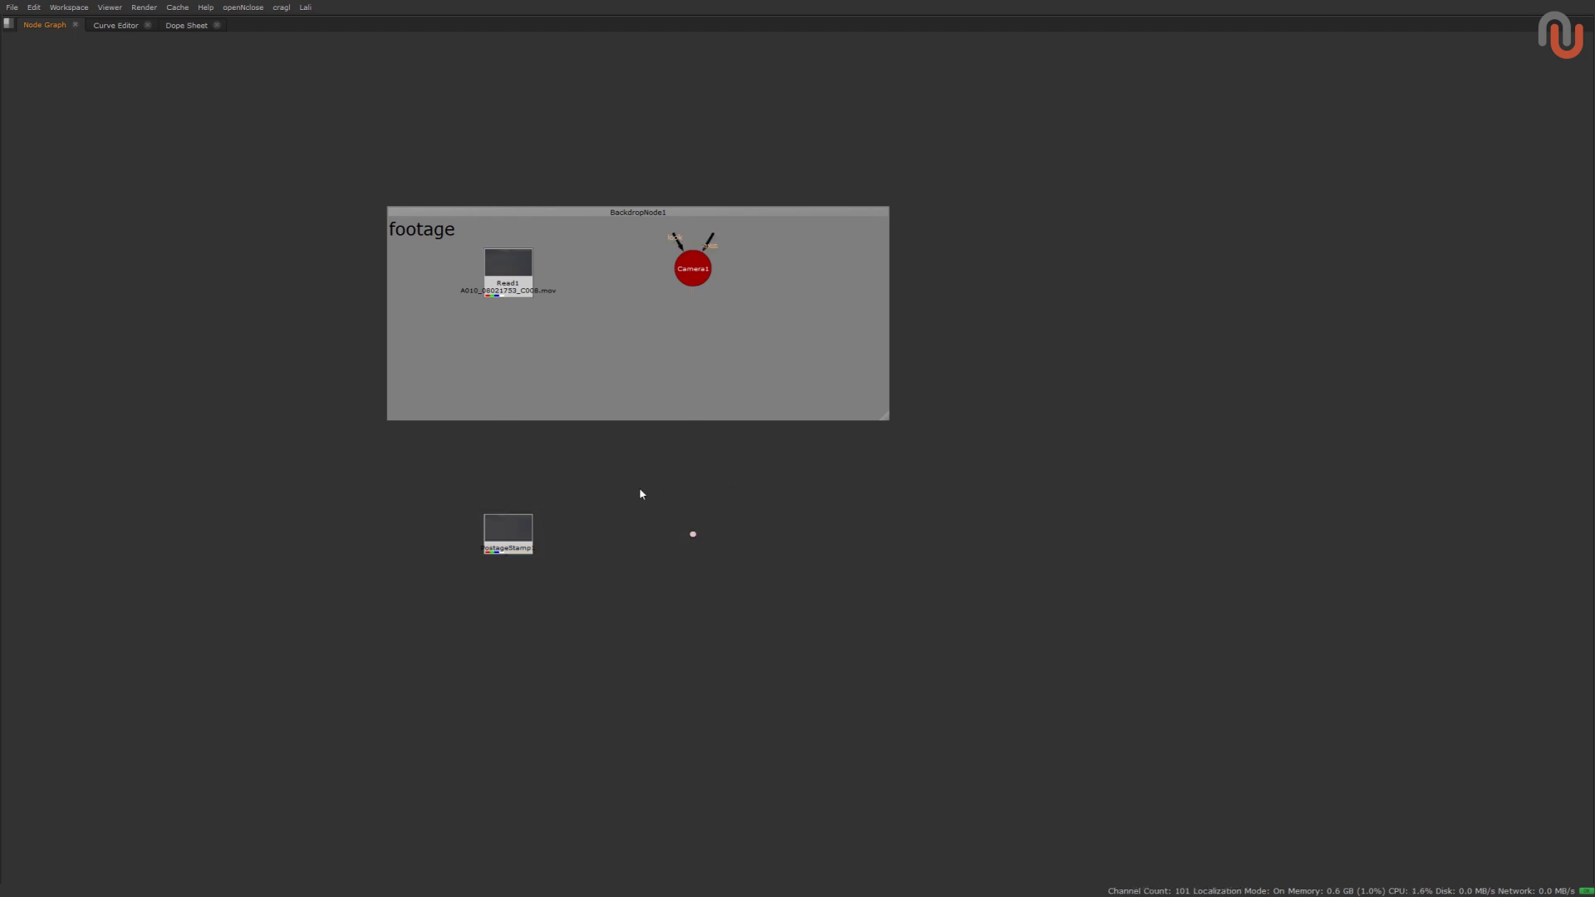
Create anchor stamps for Read1 and Camera1 with the default titles A010_08021753_C008 and cam and tags 2D and Camera.
left_click_drag(440, 366, 772, 237)
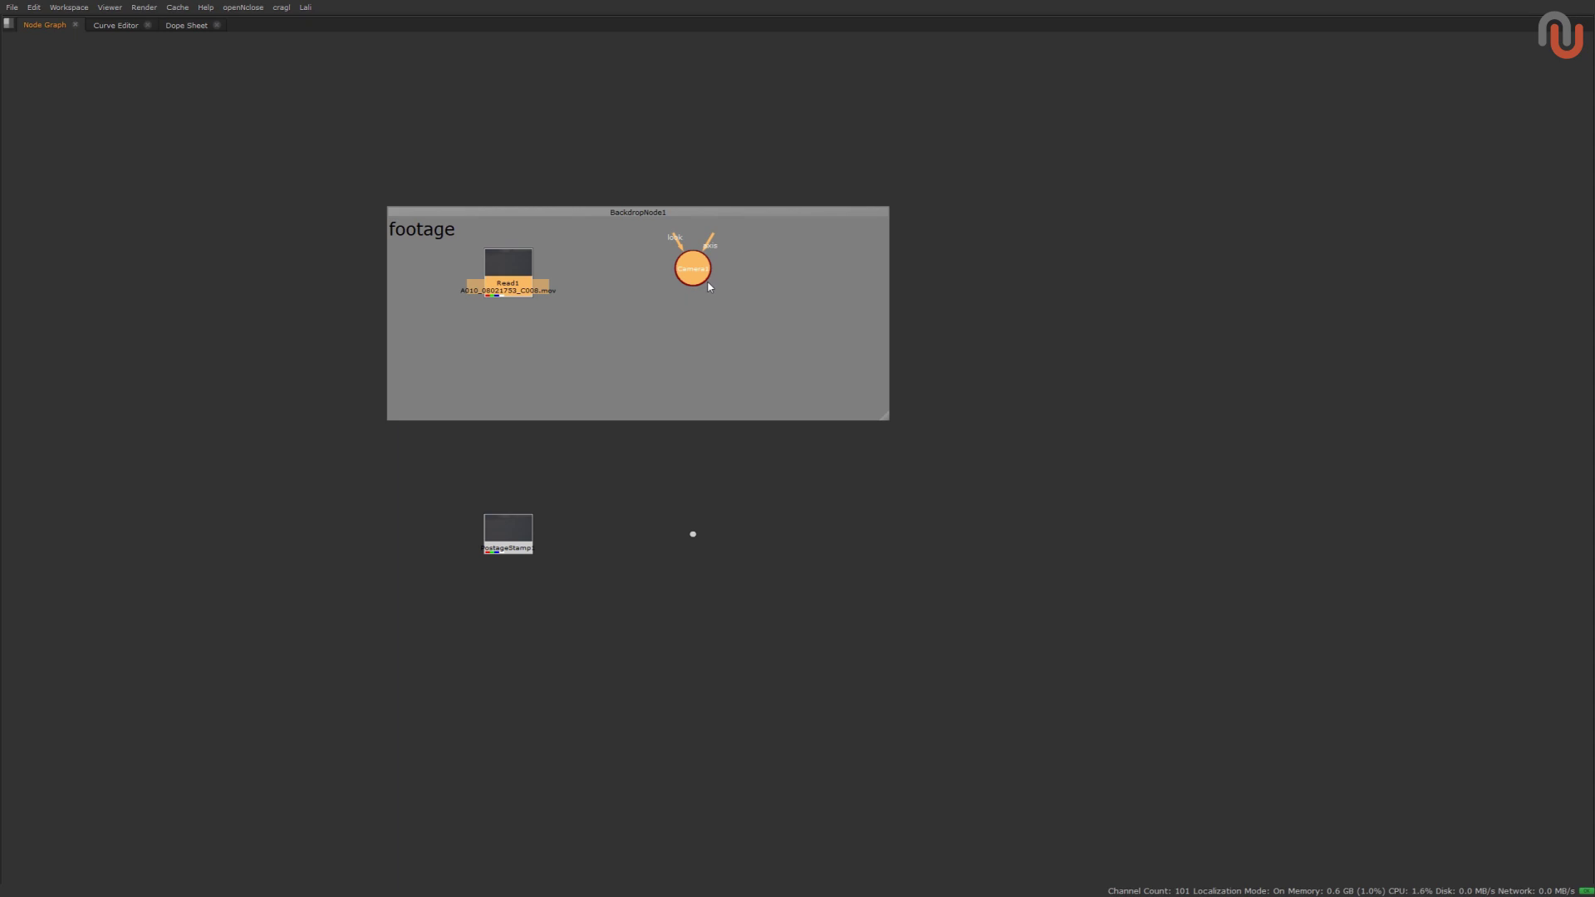
key("F8")
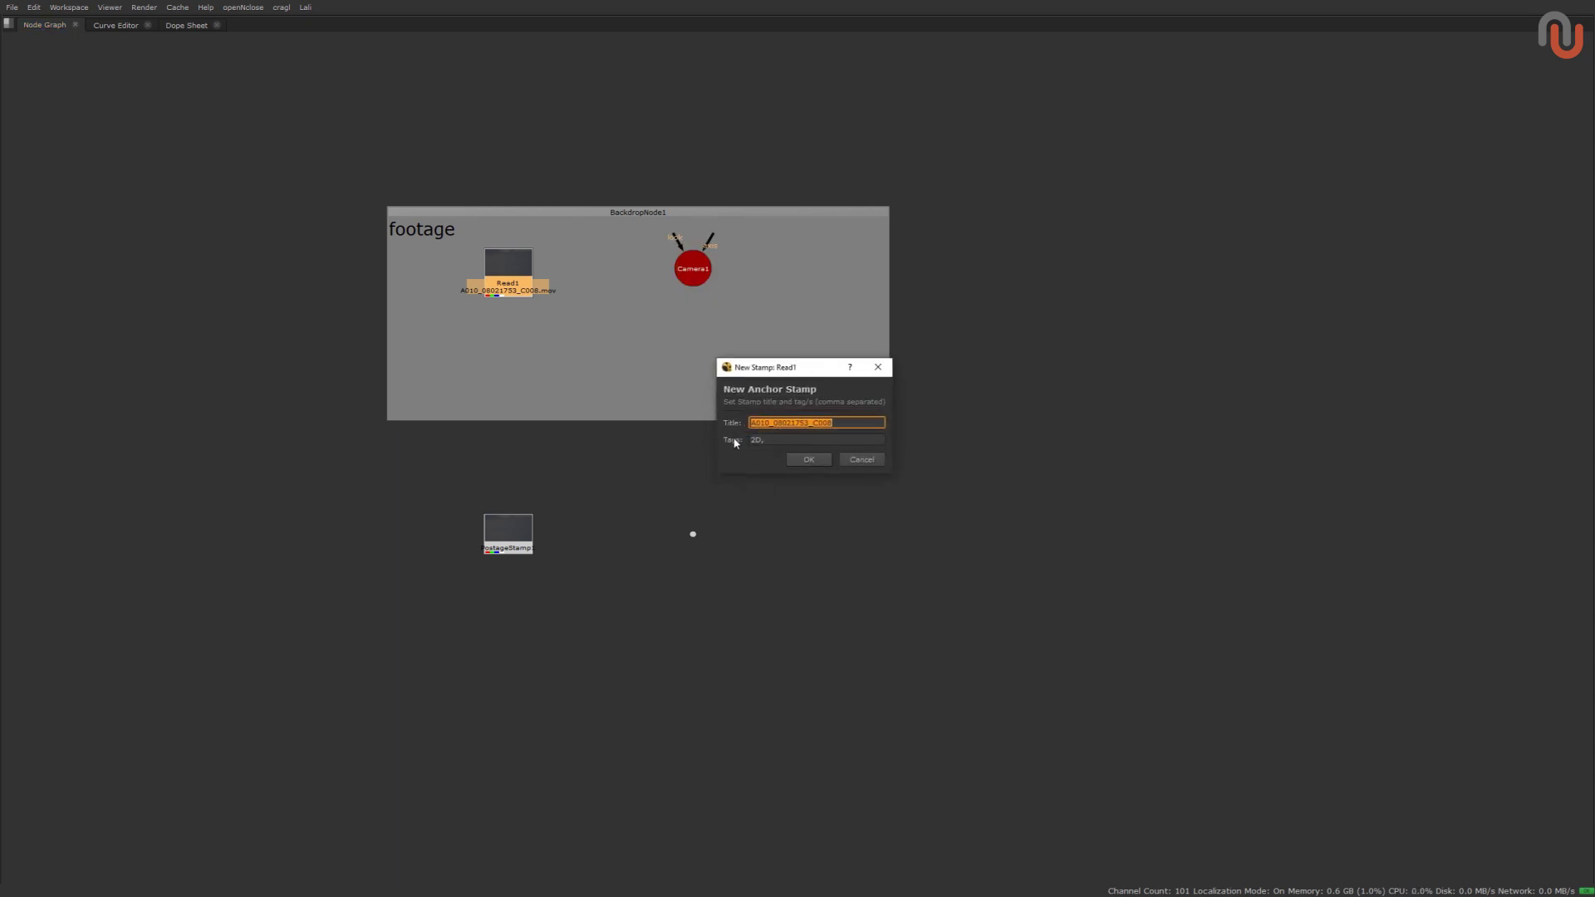
left_click(809, 457)
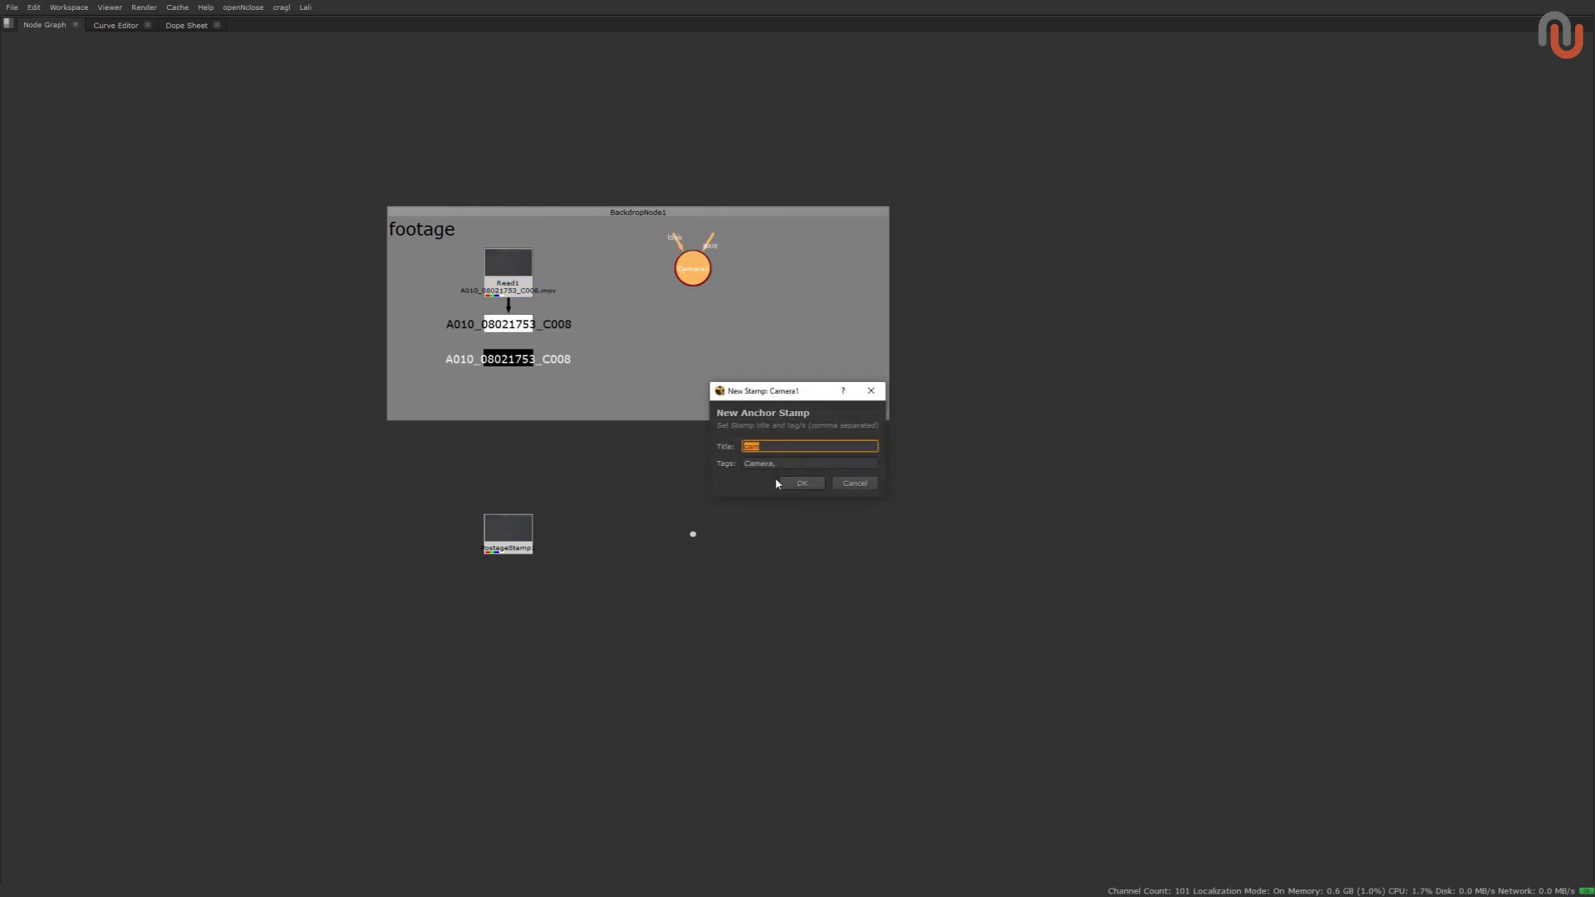
left_click(799, 484)
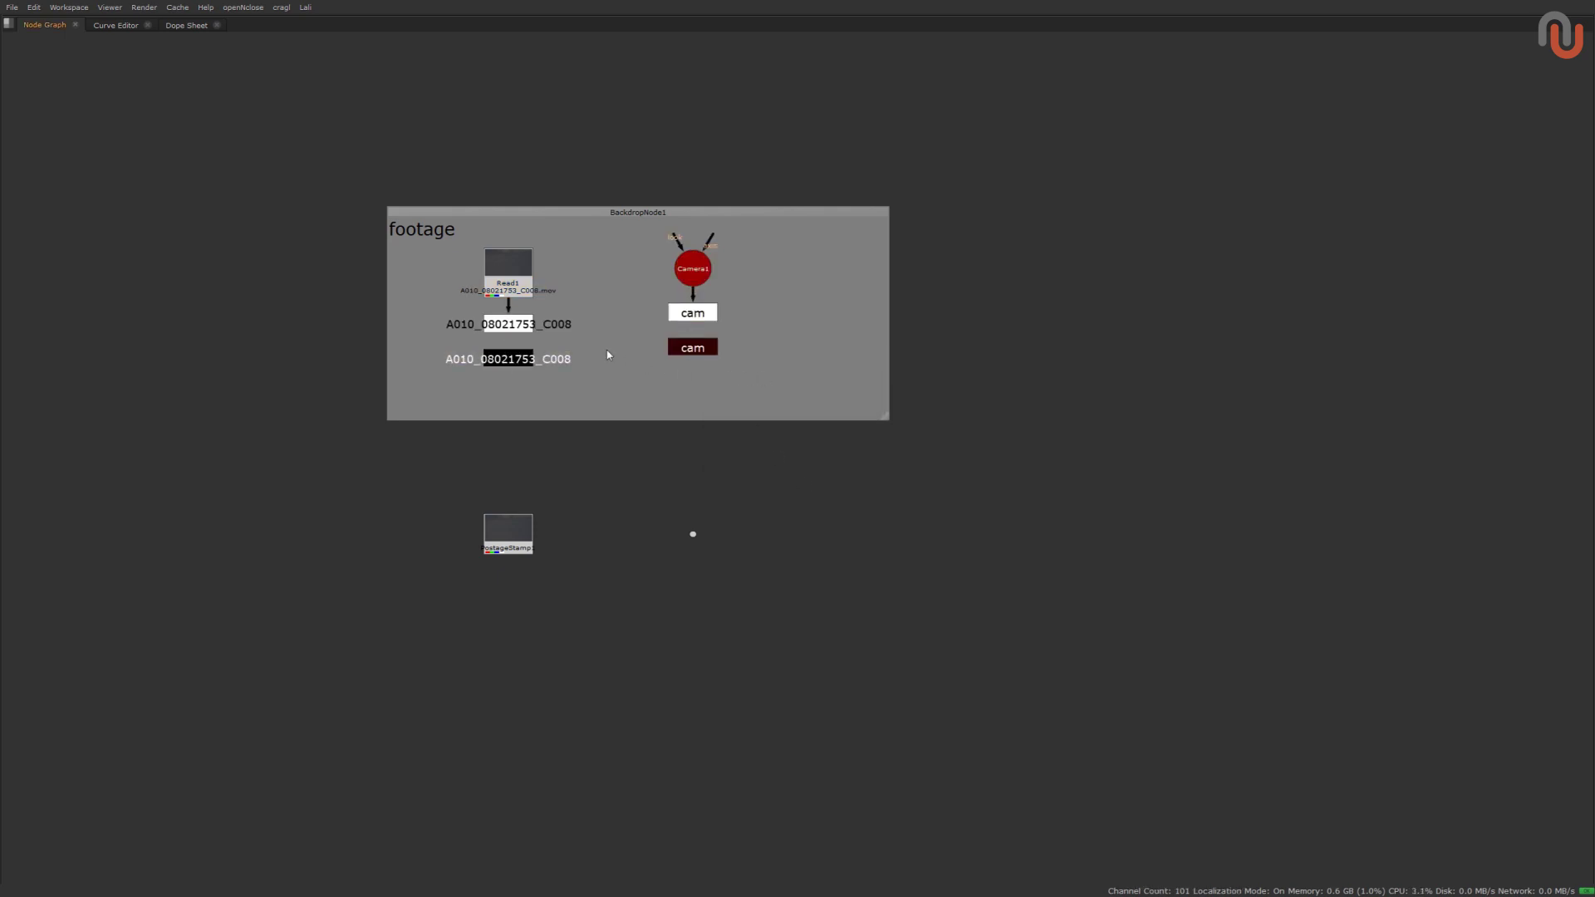
Examine the anchors and wired stamps under Read1 and Camera1 by selecting each row.
left_click_drag(427, 337, 759, 299)
left_click_drag(462, 389, 712, 367)
left_click(516, 328)
left_click(764, 366)
middle_click_drag(828, 387, 783, 384)
scroll(736, 390, "up", 1)
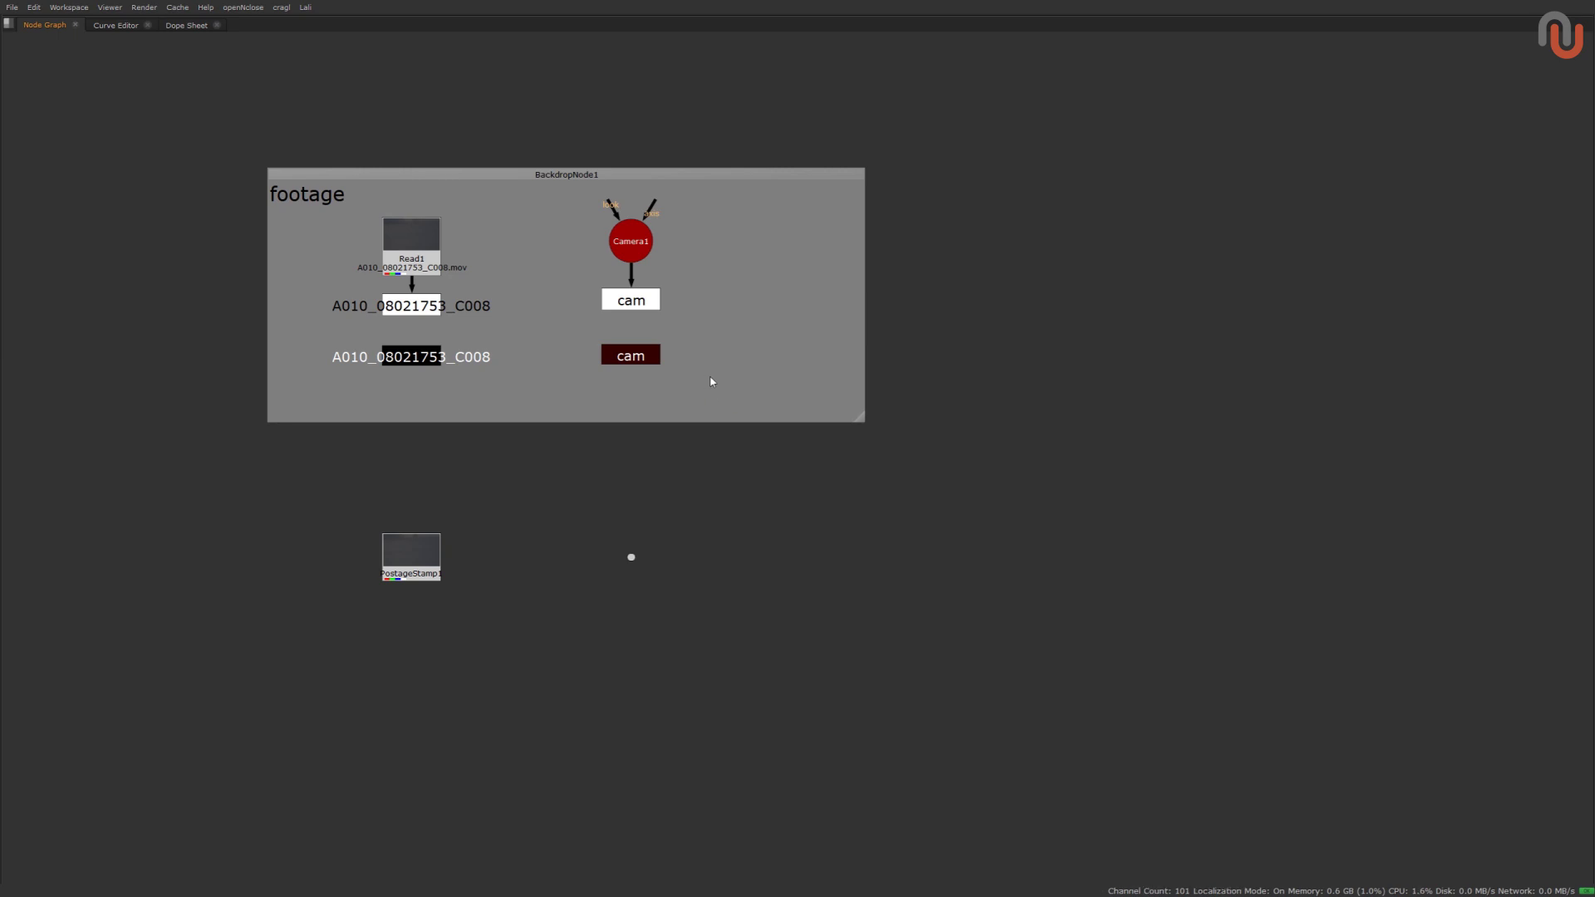
Bring up stamps_config.py from the Stamps folder and locate the STAMPS_SHORTCUT value under the main defaults.
left_click_drag(0, 213, 486, 215)
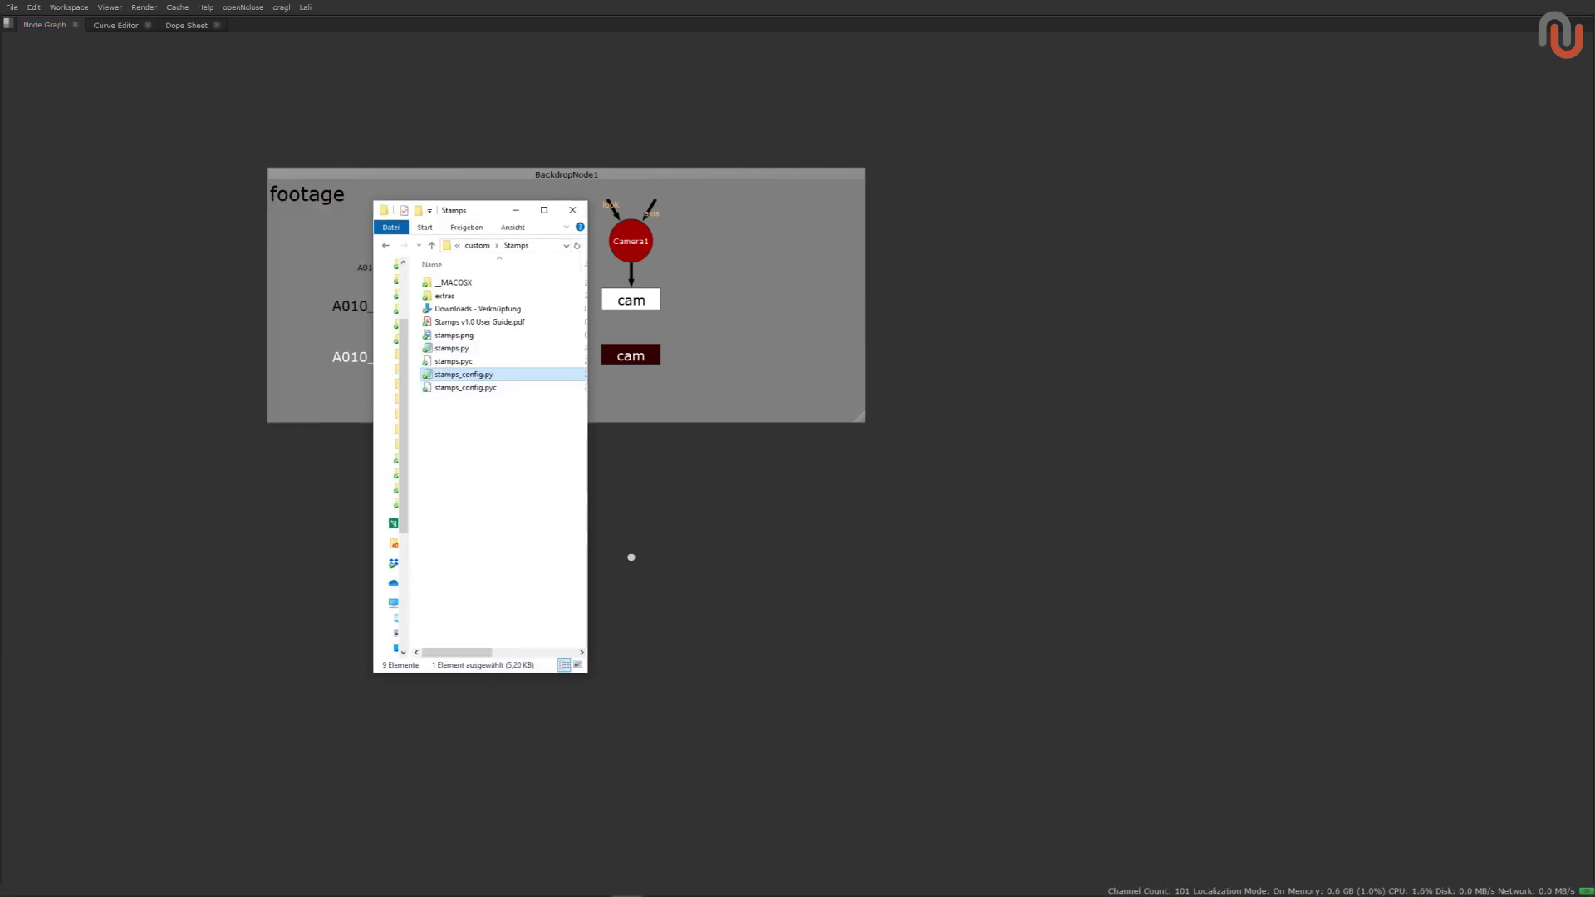
left_click_drag(0, 178, 514, 178)
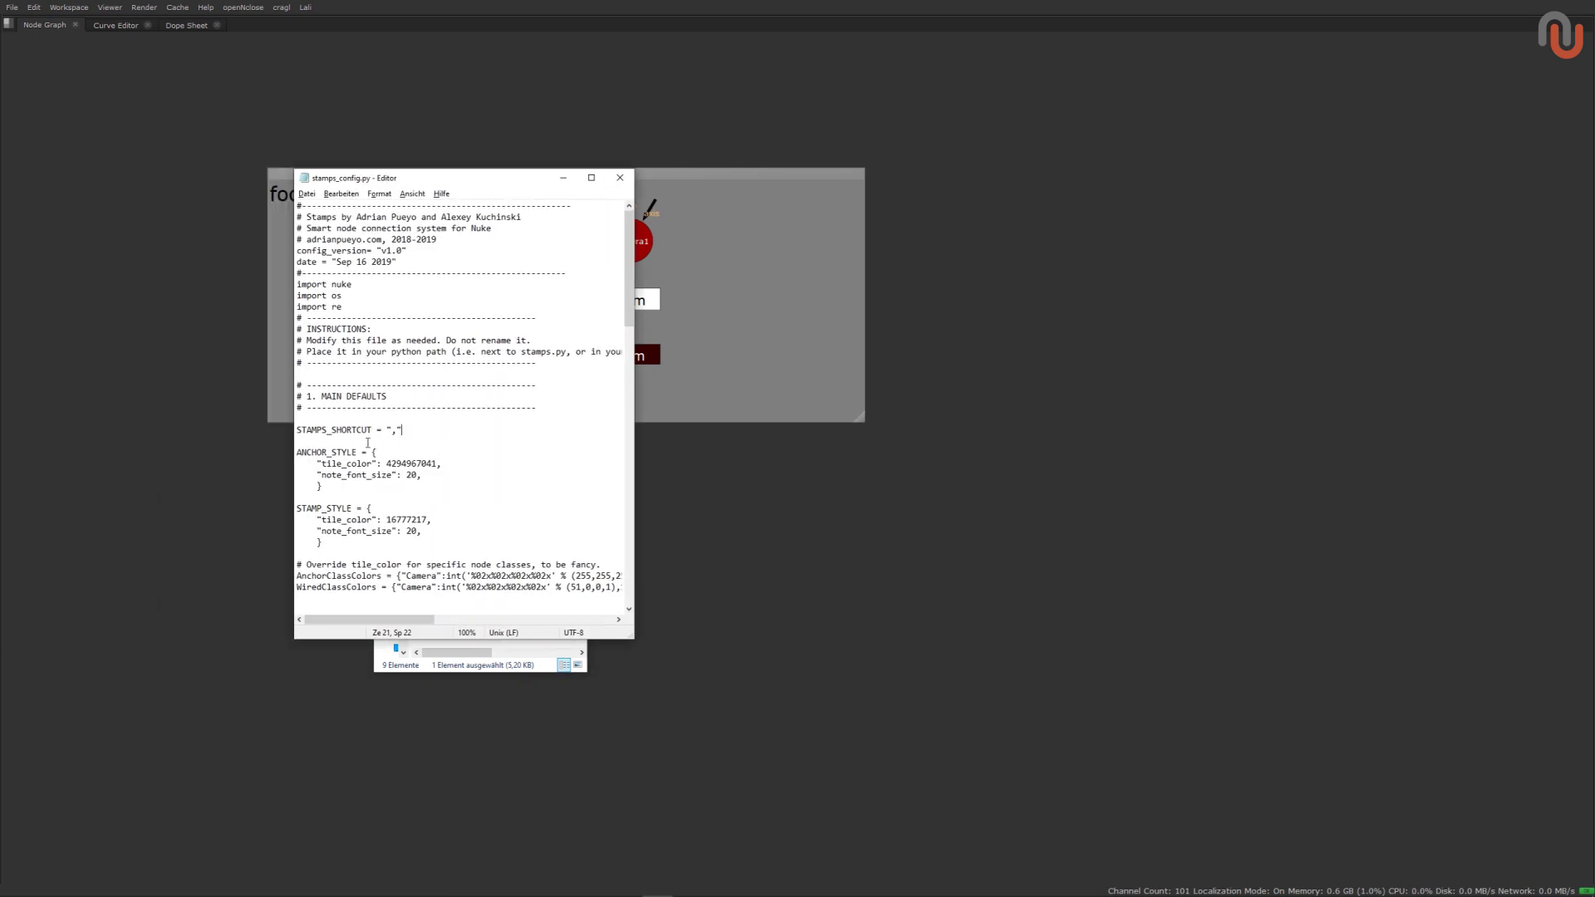
key("Left")
key("shift+Left")
left_click(165, 461)
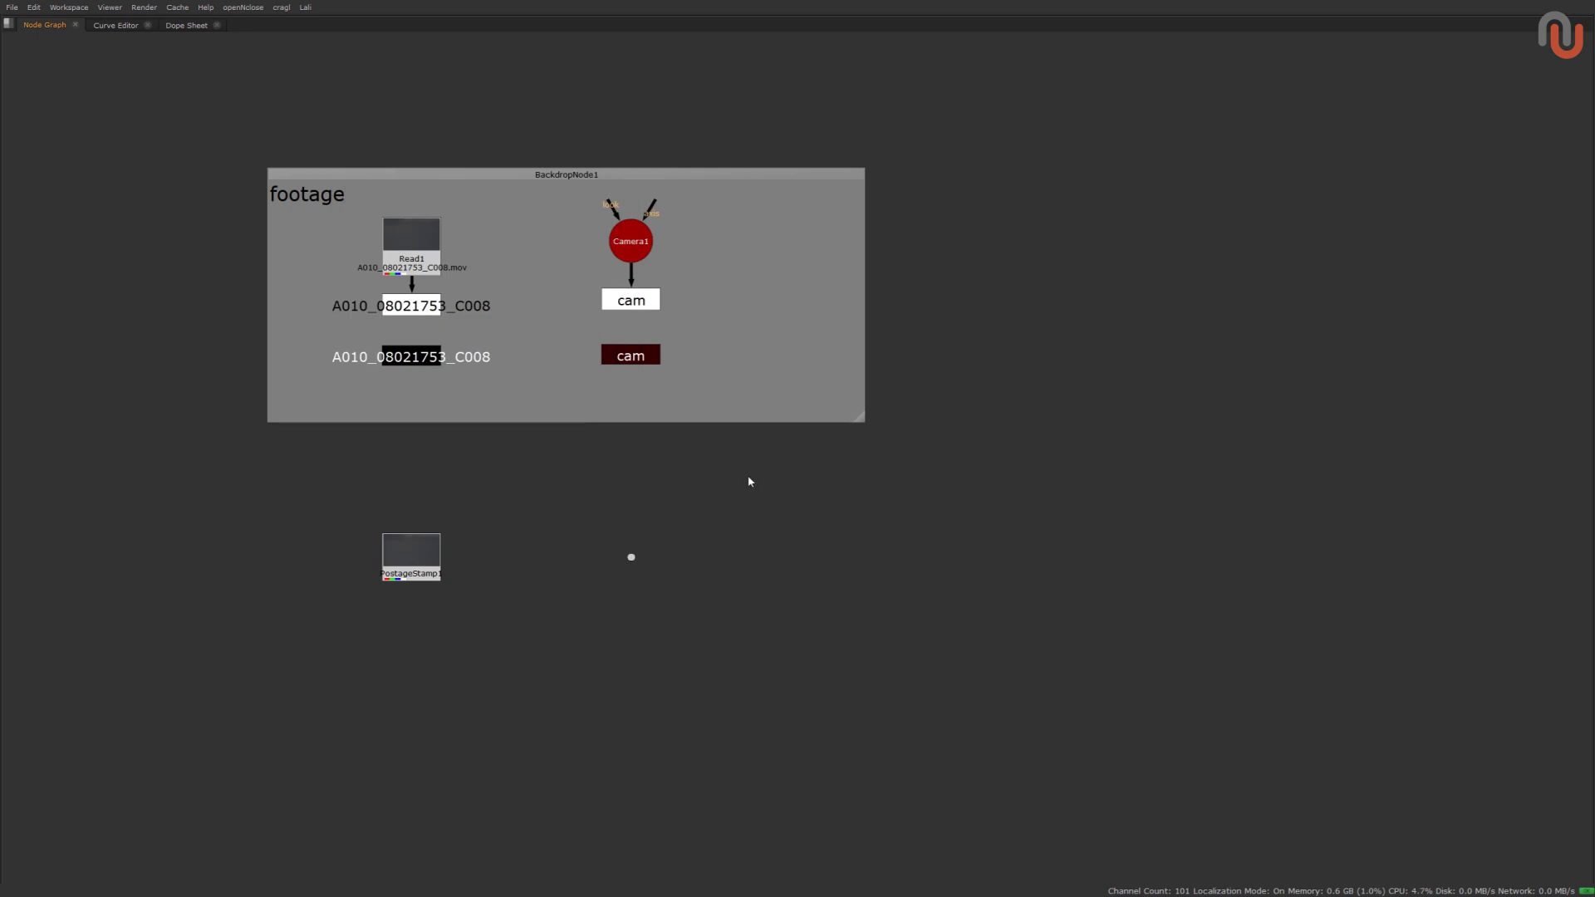
Check the Anchor Stamp Selector's tag and backdrop categories, and turn off the bookmark option on the footage backdrop.
key("F8")
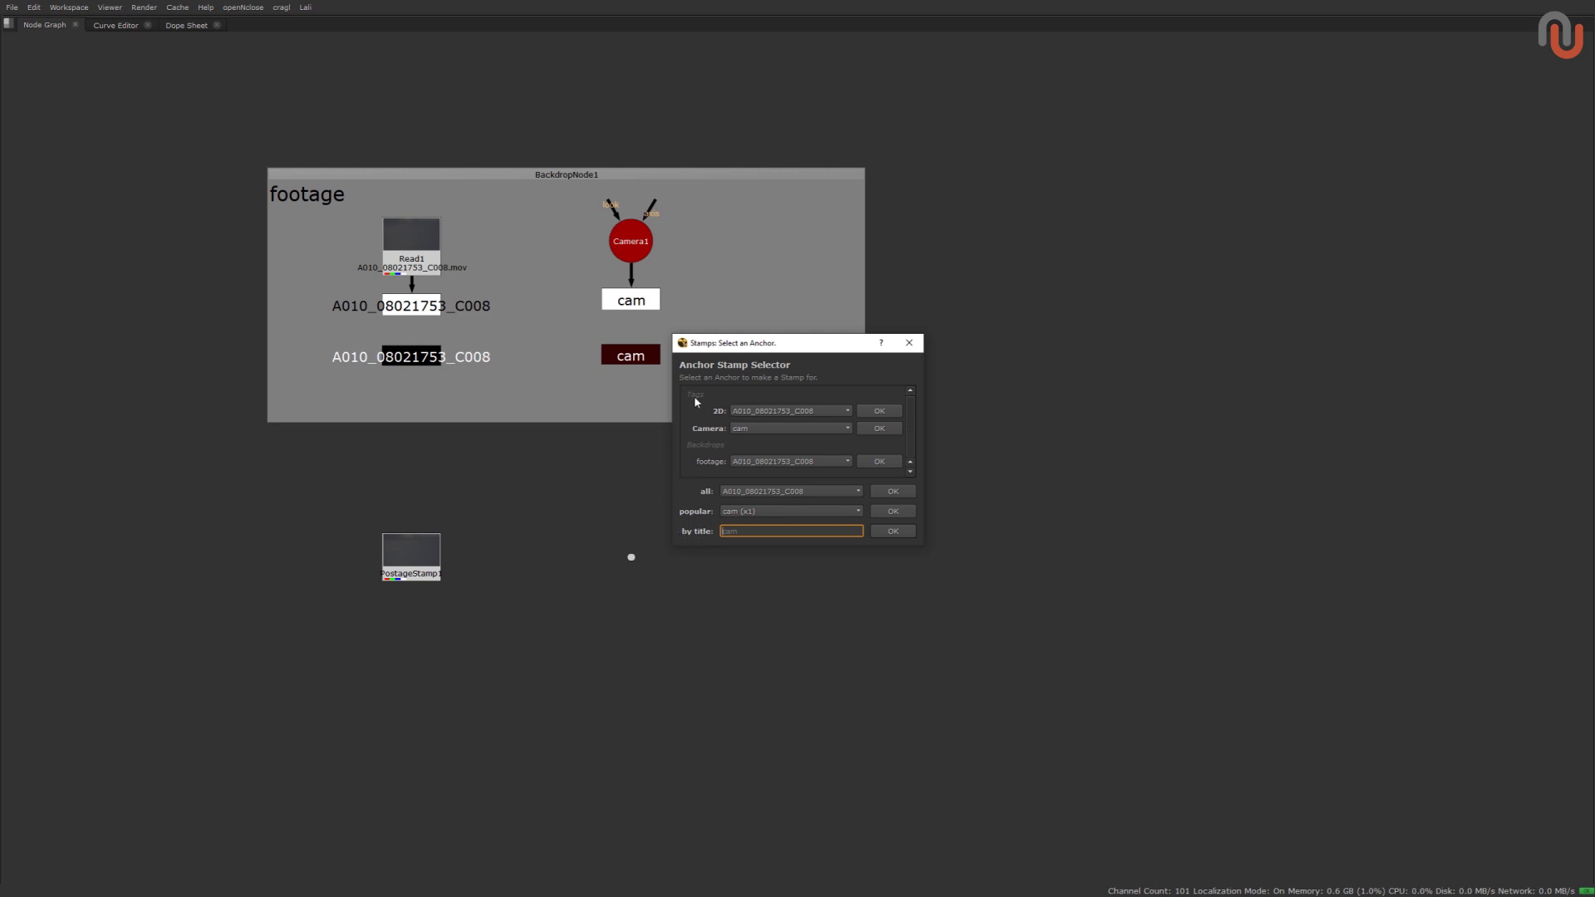
left_click(909, 343)
left_click(690, 176)
left_click_drag(690, 175, 684, 178, "ctrl")
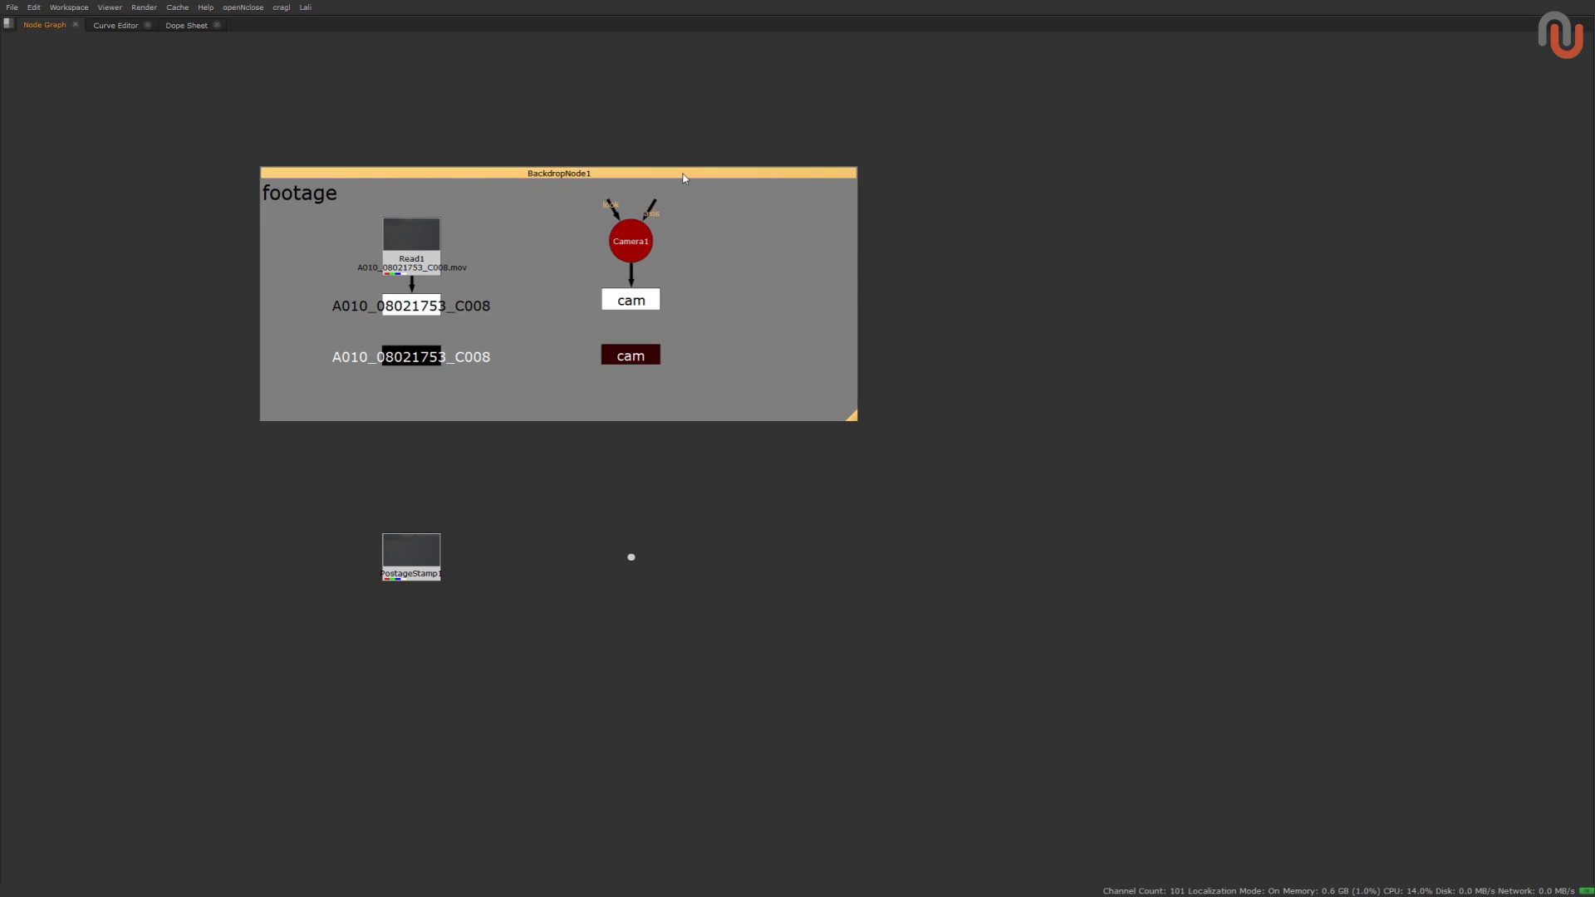
double_click(684, 178)
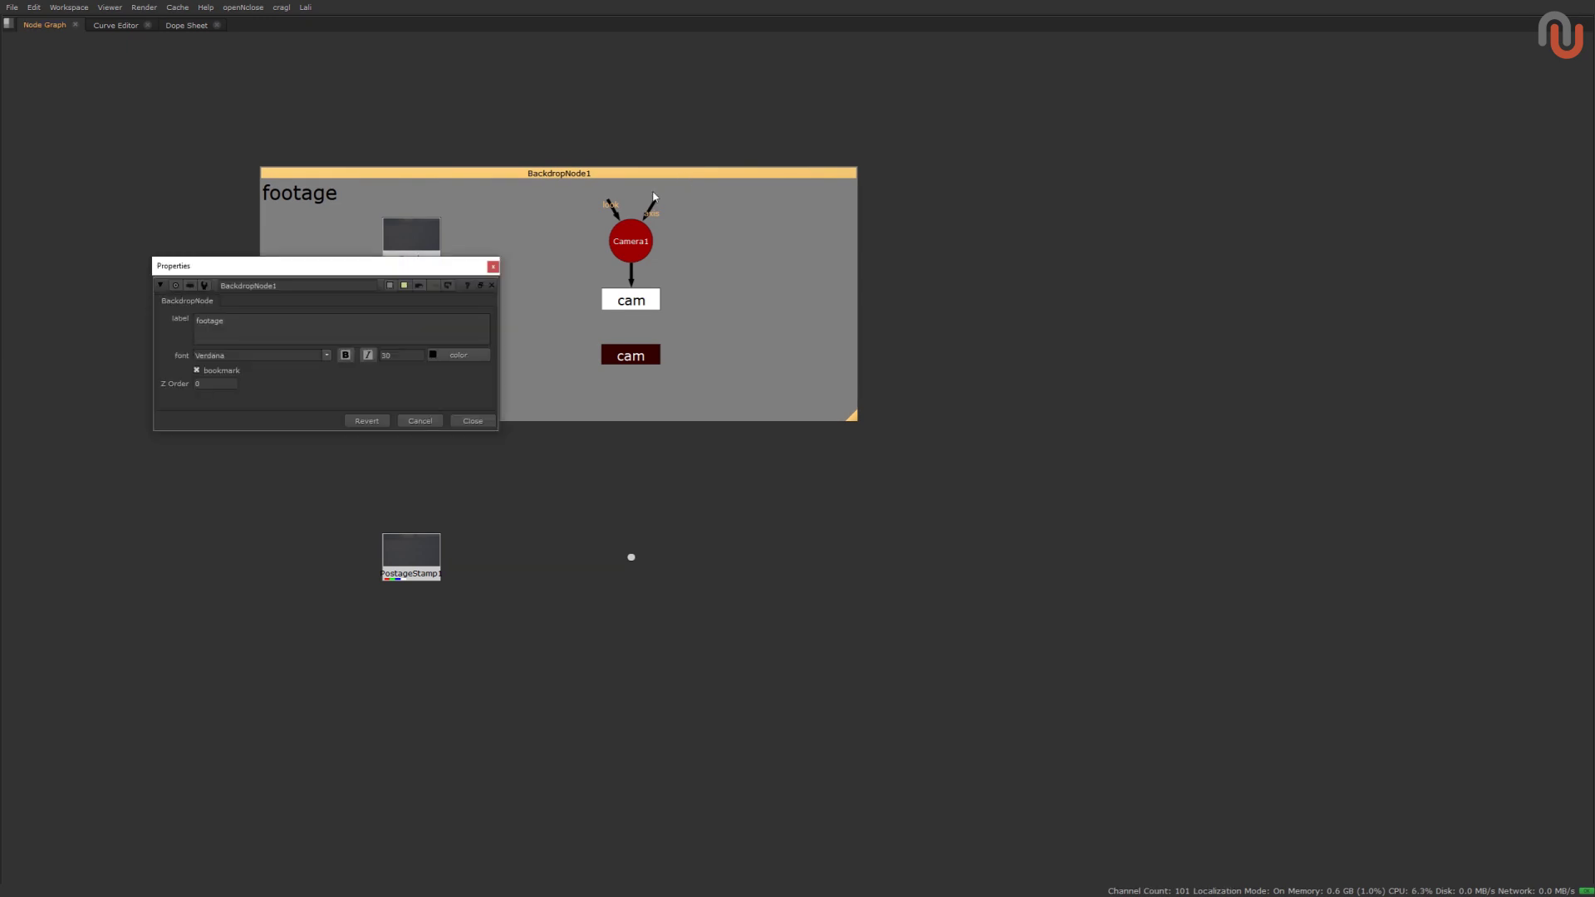
left_click(197, 371)
left_click(493, 266)
left_click(734, 474)
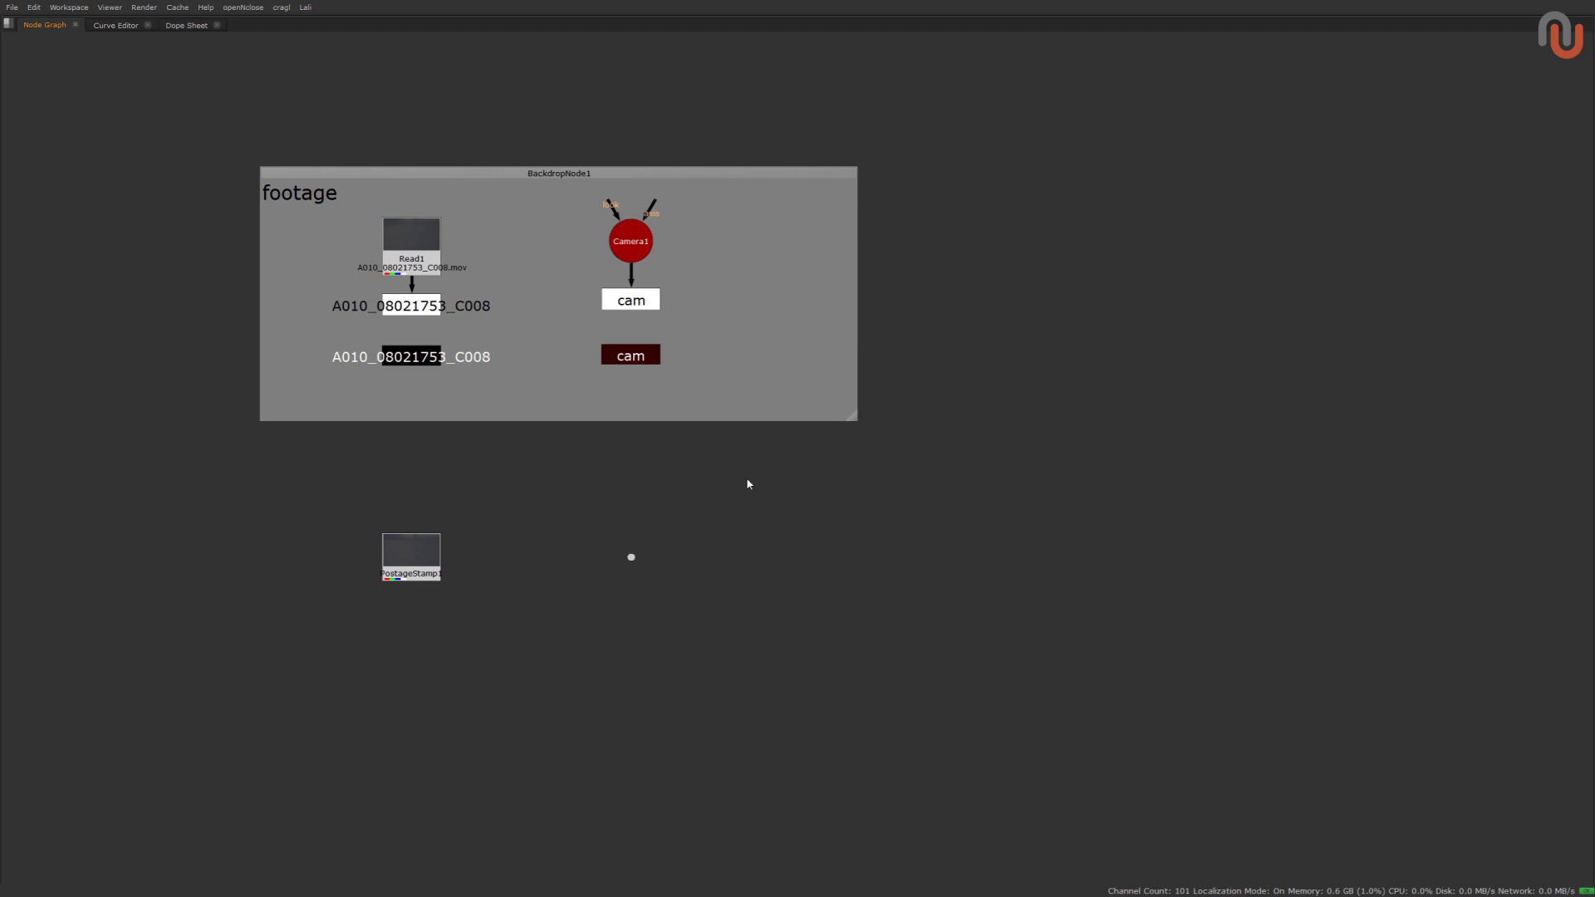
Create a new stamp from the 2D anchor A010_08021753_C008 and place it beside the Dot below the footage backdrop.
key("F8")
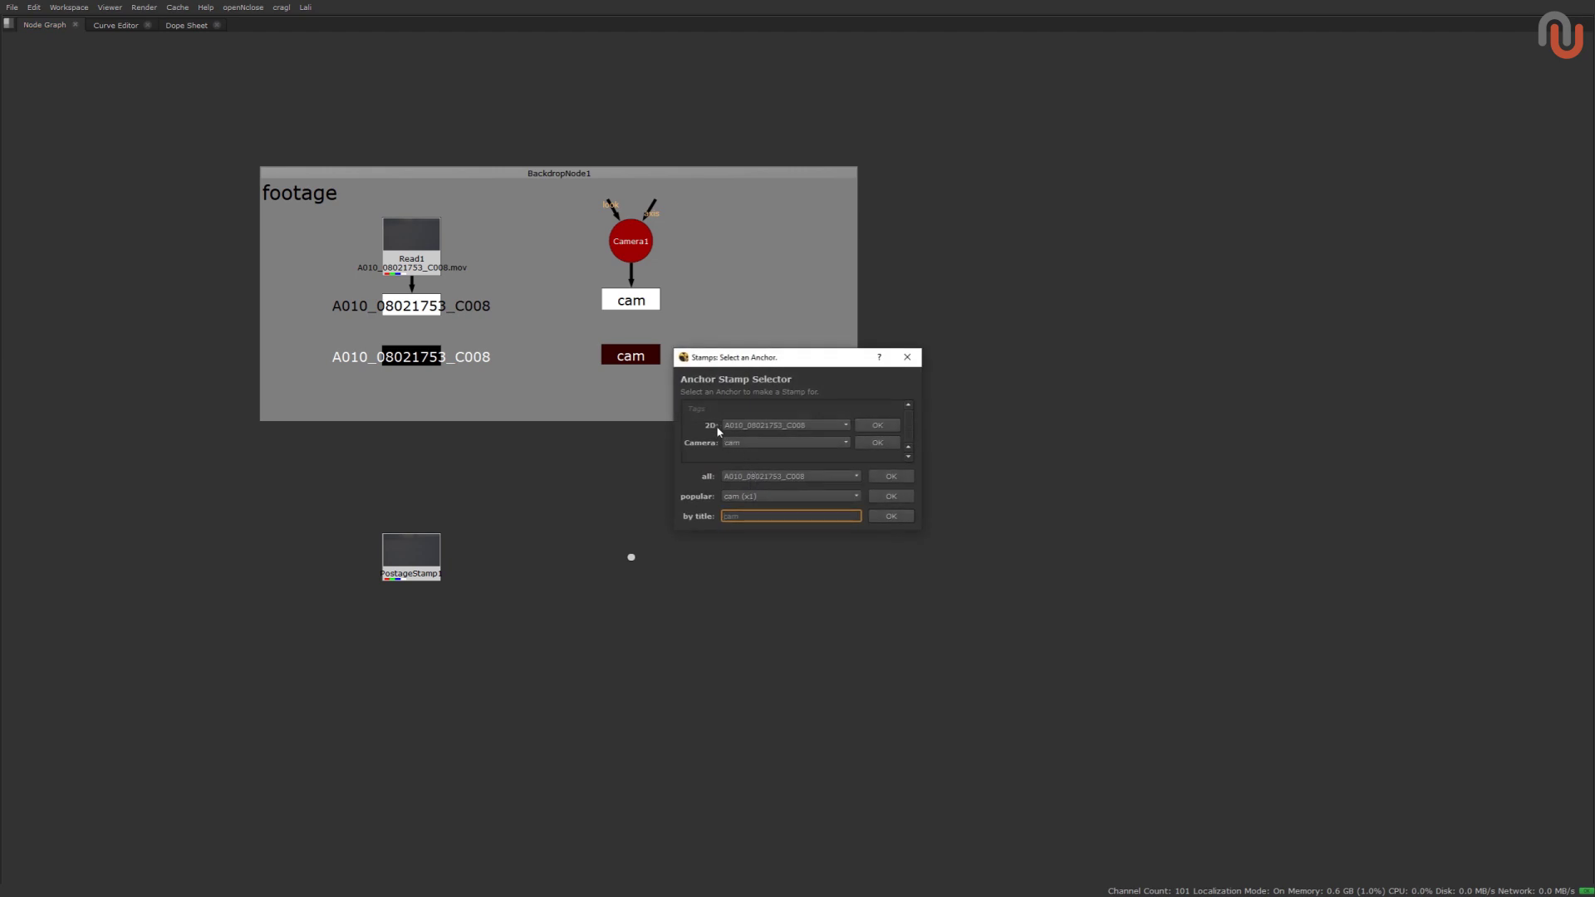
left_click(879, 425)
left_click_drag(810, 483, 836, 574)
left_click(883, 505)
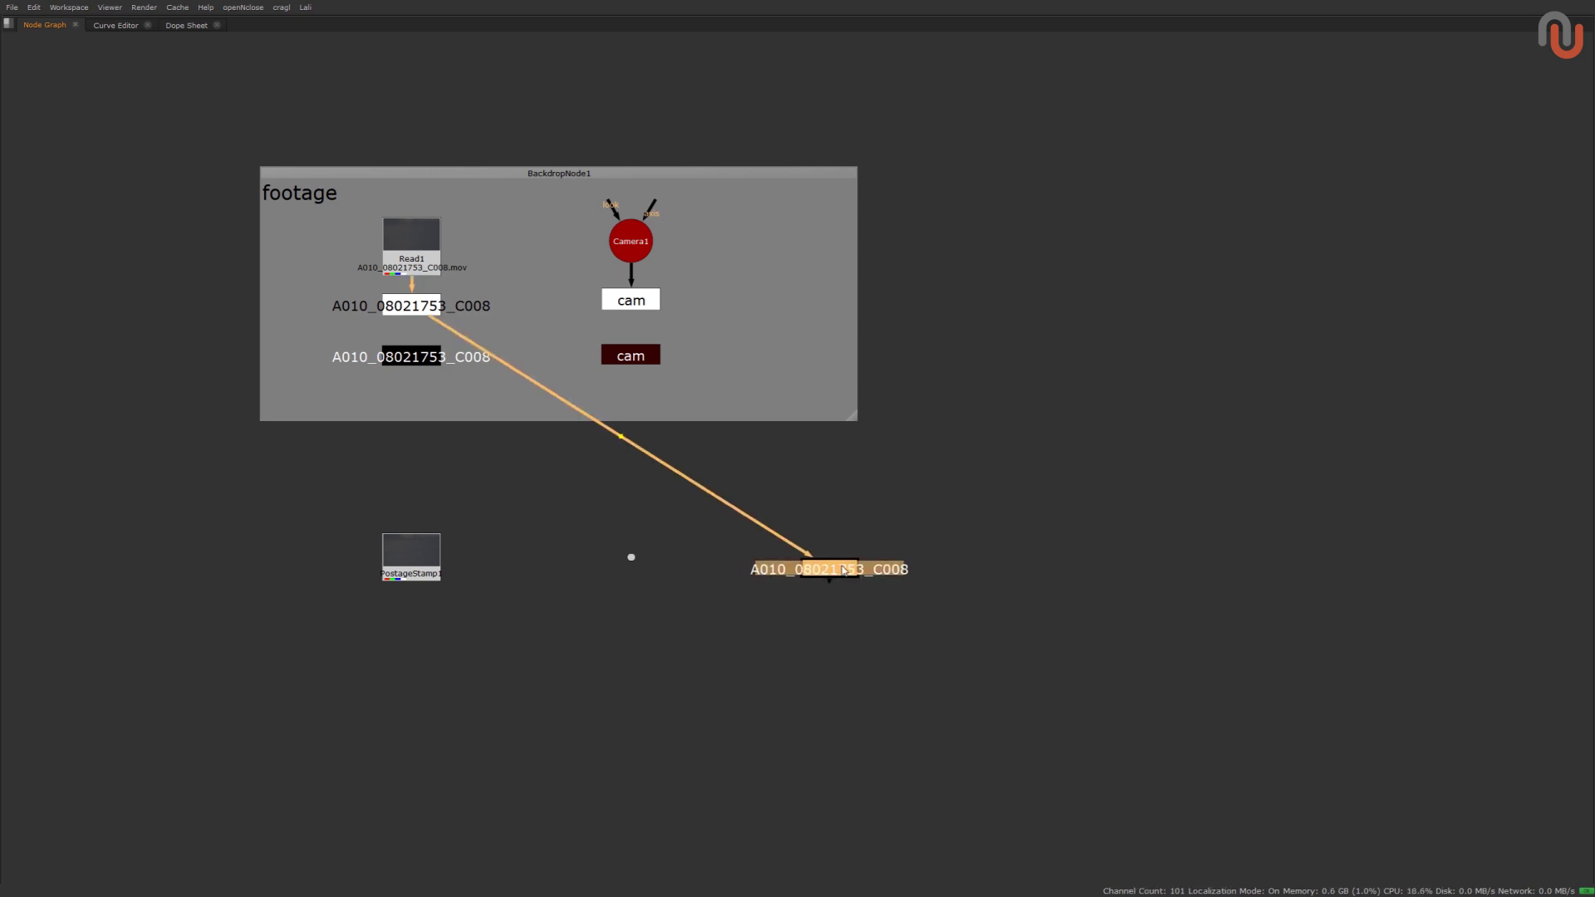
Paste a copy of the A010_08021753_C008 stamp beside the new one and deselect it.
left_click(1011, 552)
key("ctrl+v")
mouse_move(1013, 551)
left_mouse_down()
mouse_move(1023, 533)
mouse_move(1034, 544)
left_mouse_up()
left_click(1050, 491)
left_click(1050, 488)
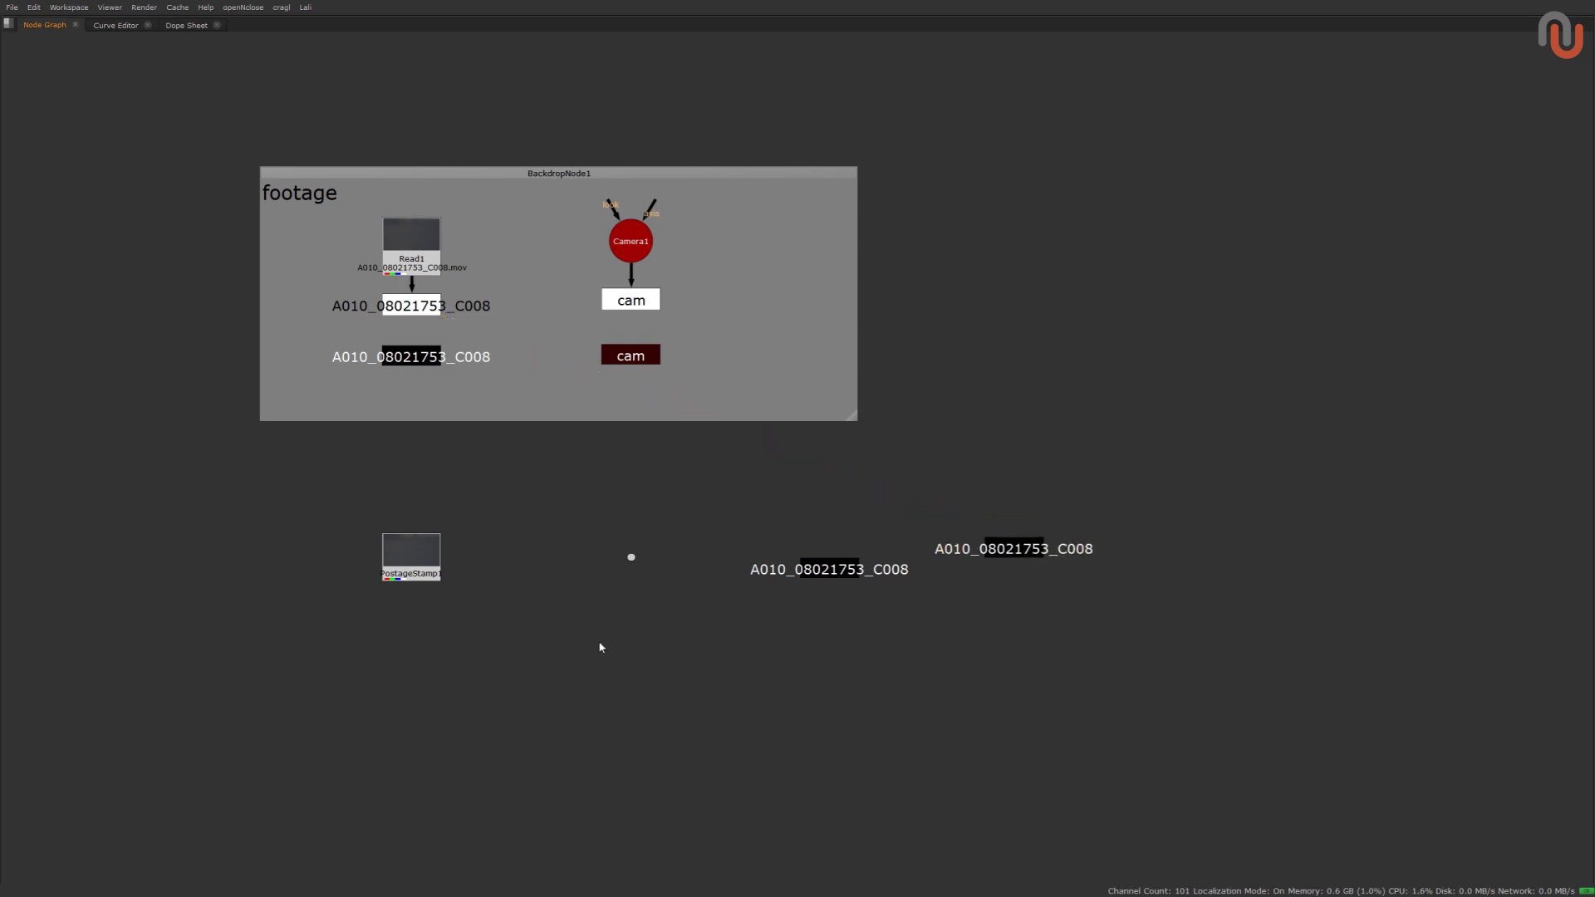
Switch back to the Stamps page on Nukepedia and look over its Video Tutorial Series and Main Features.
scroll(545, 413, "down", 2)
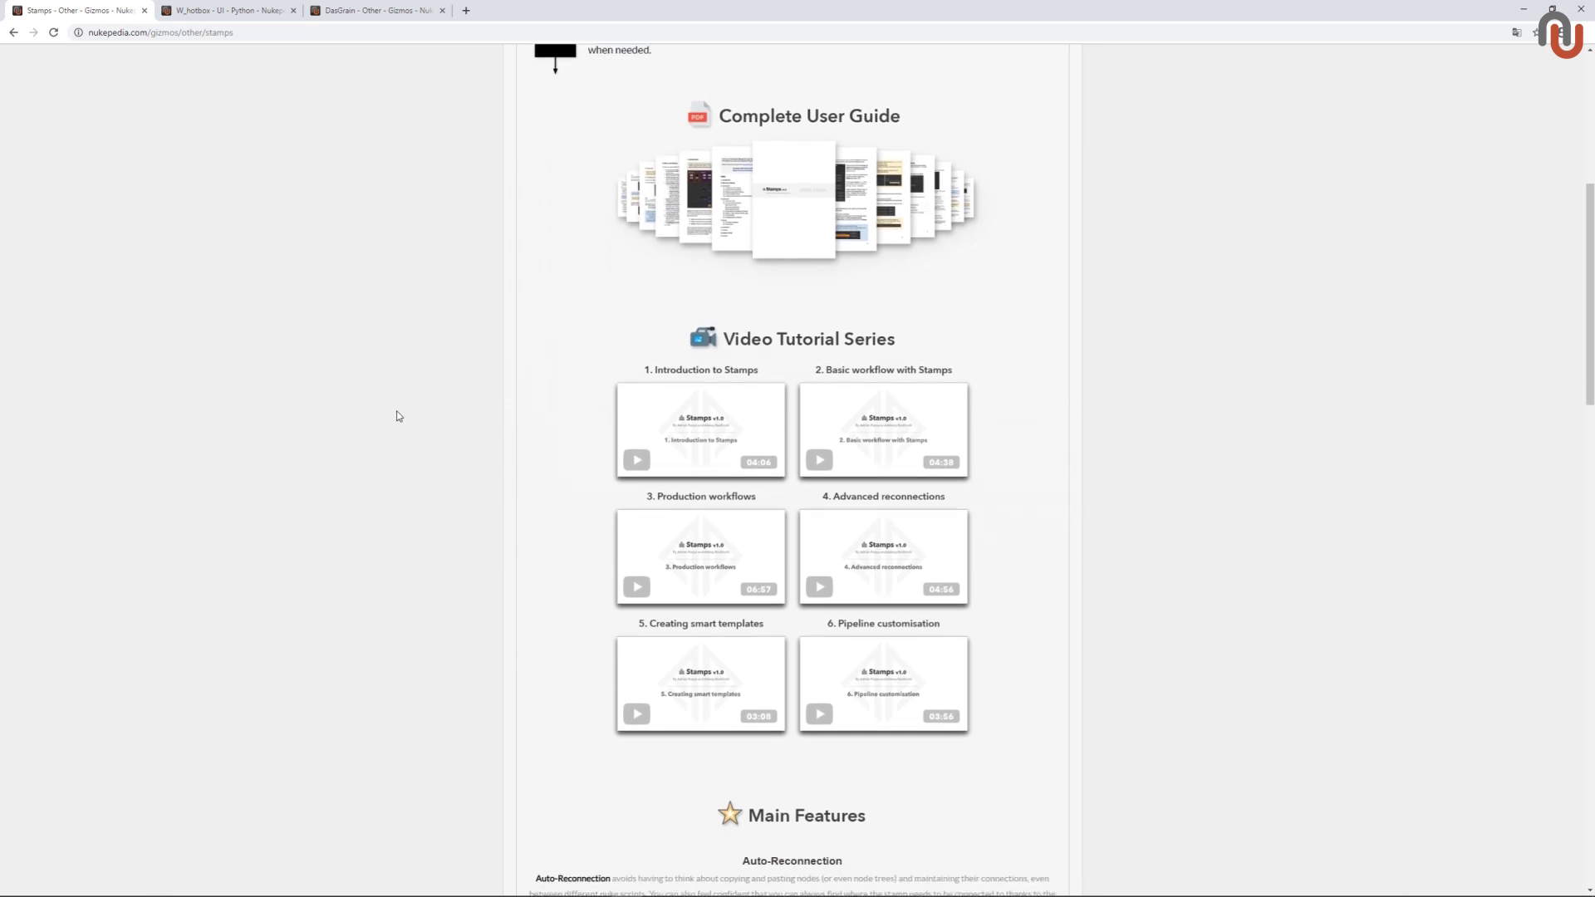
scroll(403, 415, "down", 1)
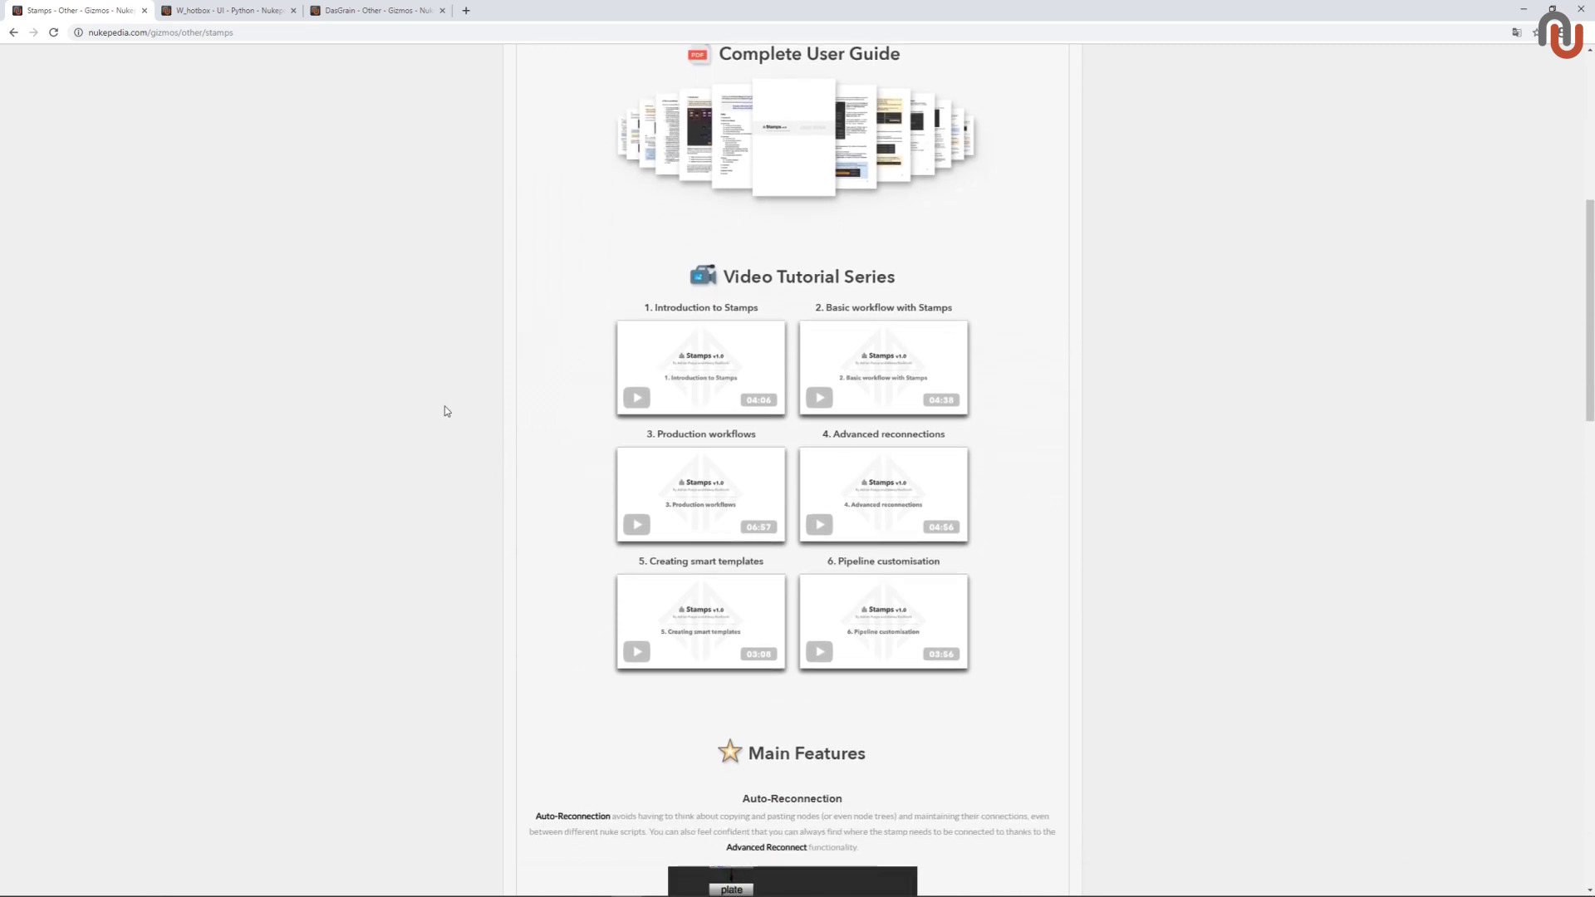